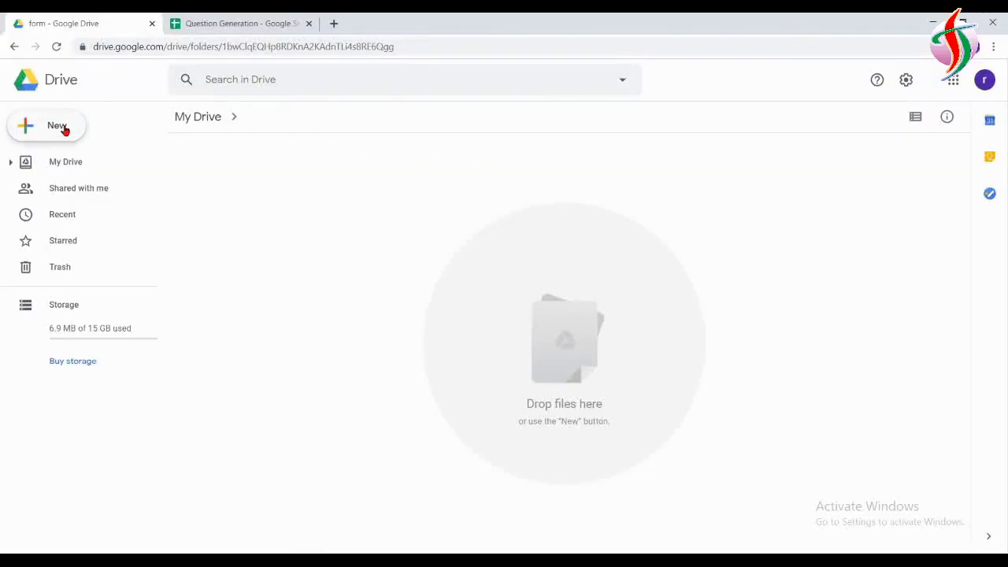
Create a new blank Google Sheets spreadsheet inside the 'form' Drive folder
click(65, 130)
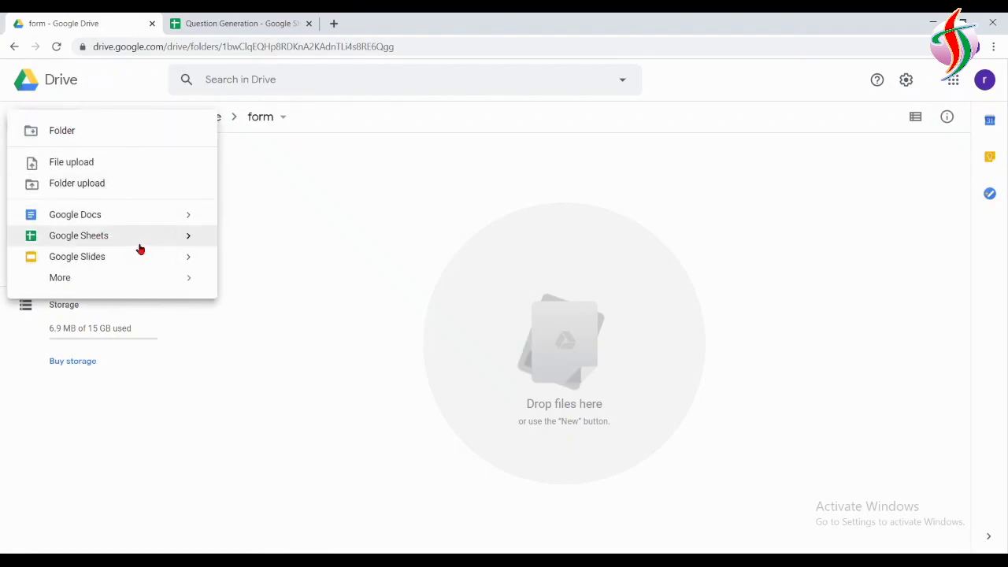
mouse_move(194, 238)
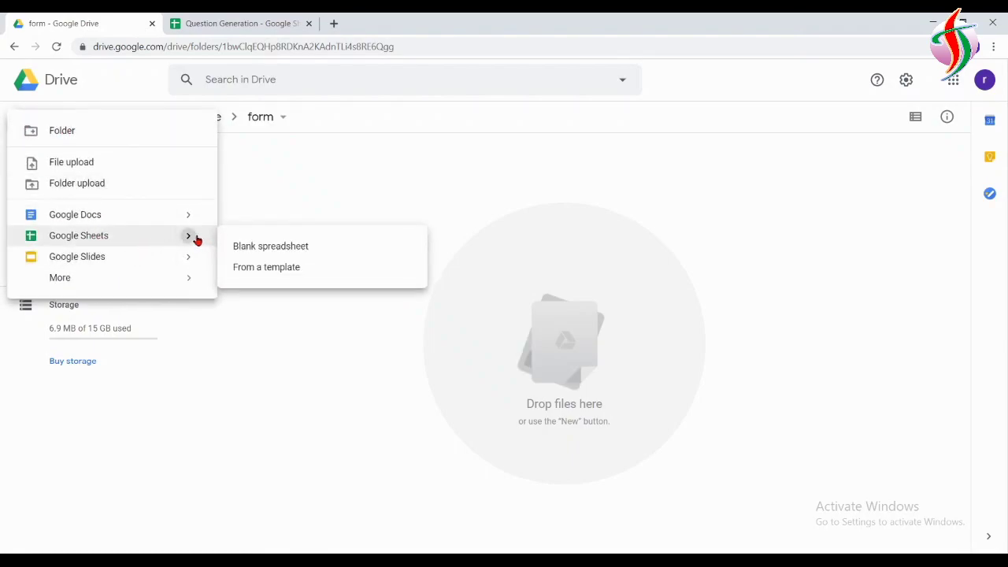
click(292, 252)
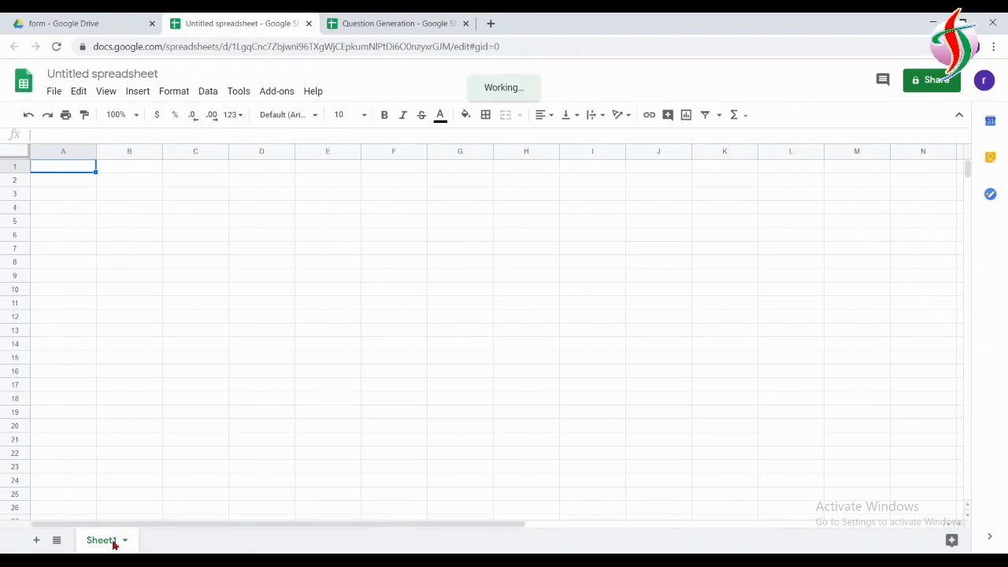
Rename the Sheet1 tab to 'qunbank'
right_click(114, 544)
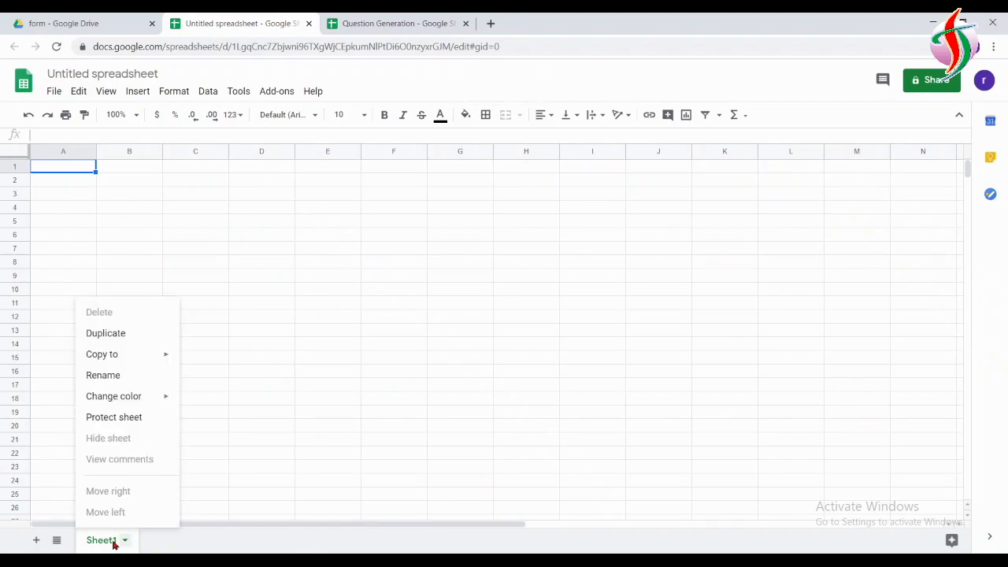
click(104, 376)
text(qu)
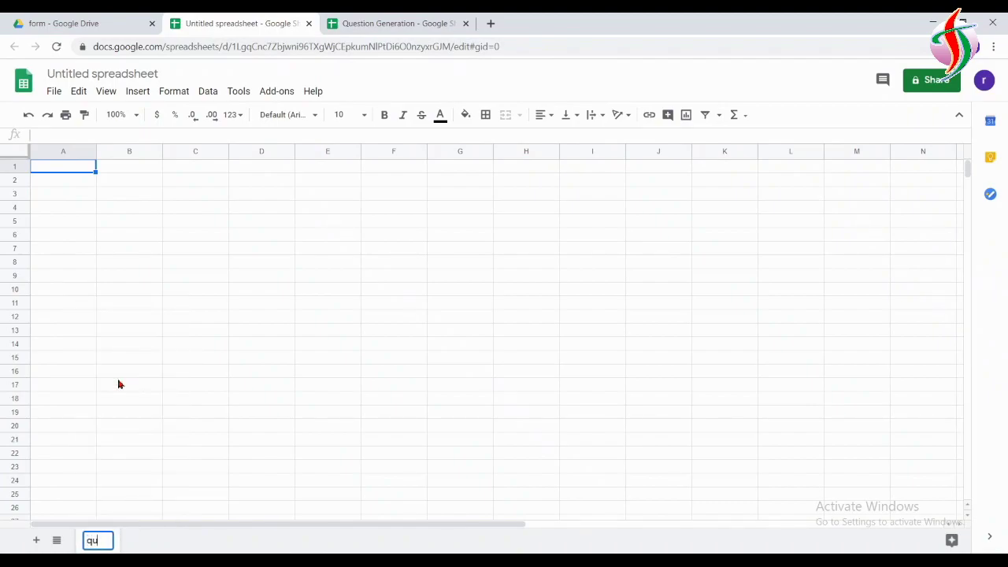
text(nbank)
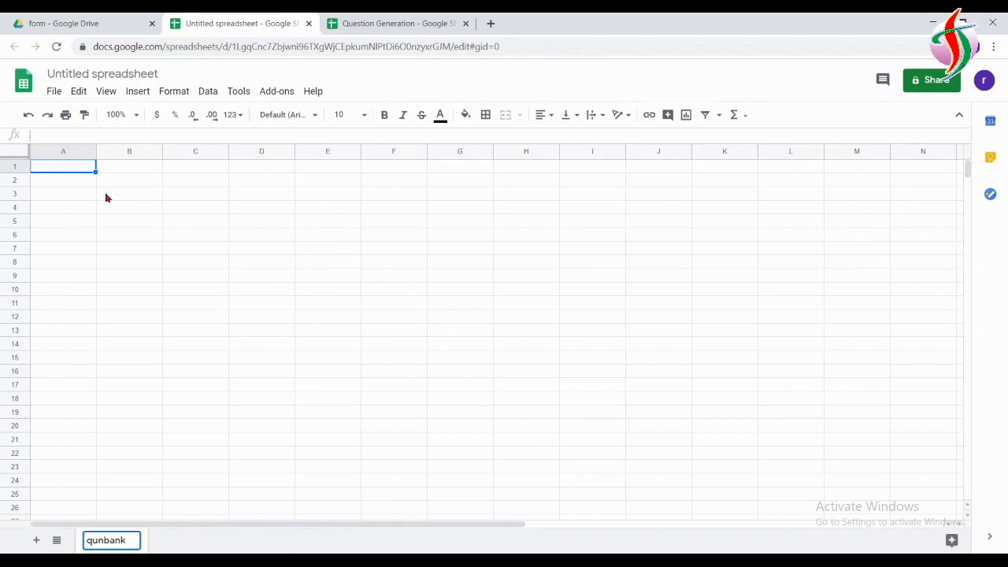
click(73, 185)
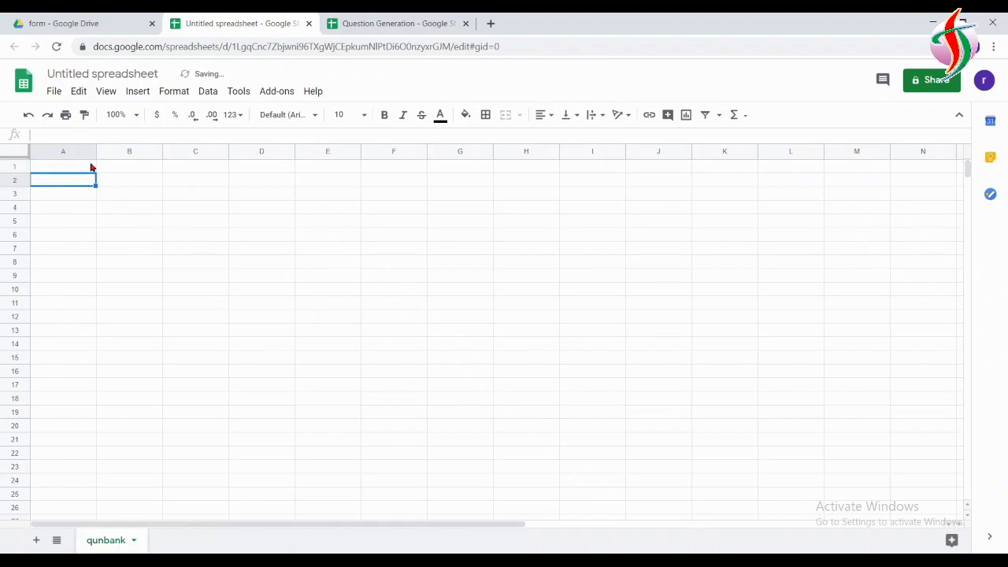
click(78, 168)
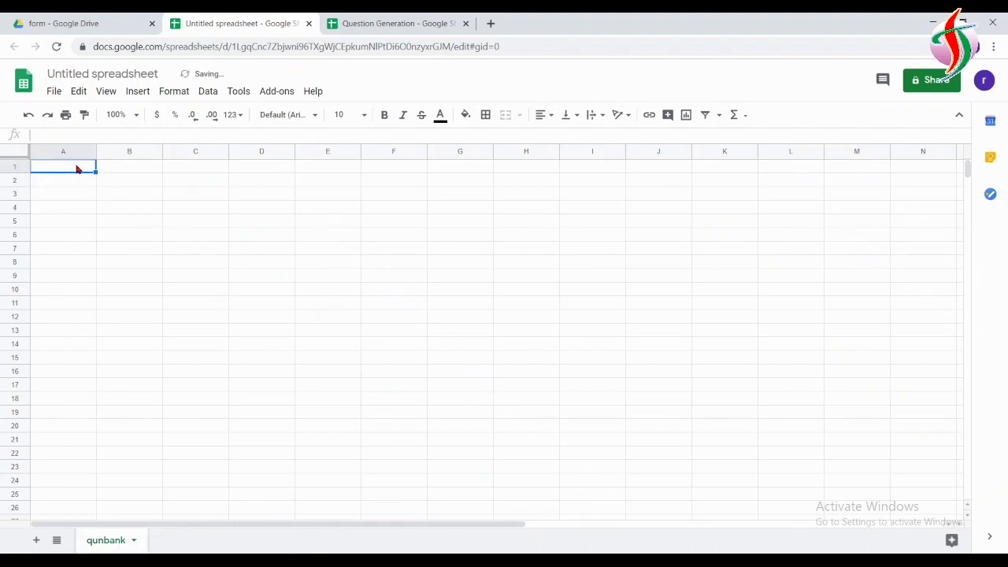
Paste the eight 'Write a program…' questions into C2:C9 and add the header 'Qun' in C1
click(210, 184)
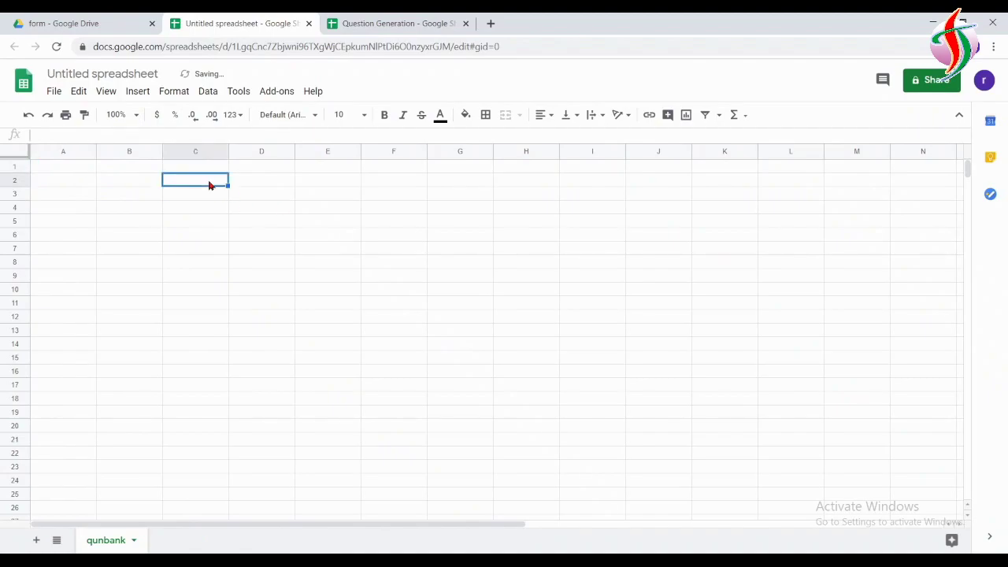
text(Write a program to multiply two 16 bit binary numbers. Write a program to find the sum of first 10 integer numbers. Write a program to find factorial of a number. Write a program to add an array of 16 bit numbers and store the 32 bit result in internal RAM Write a program to find the square of a number (1 to 10) using look-up table. Write a program to find the largest/smallest number in an array of 32 numbers . Write a program to arrange a series of 32 bit numbers in ascending/descending order. Write a program to count the number of ones and zeros in two consecutive memory locations.)
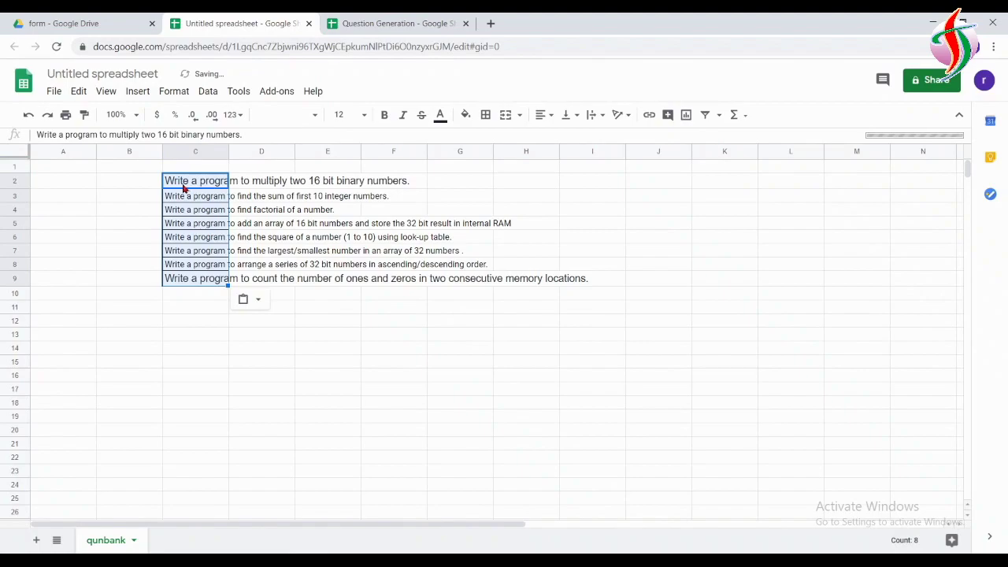
click(190, 166)
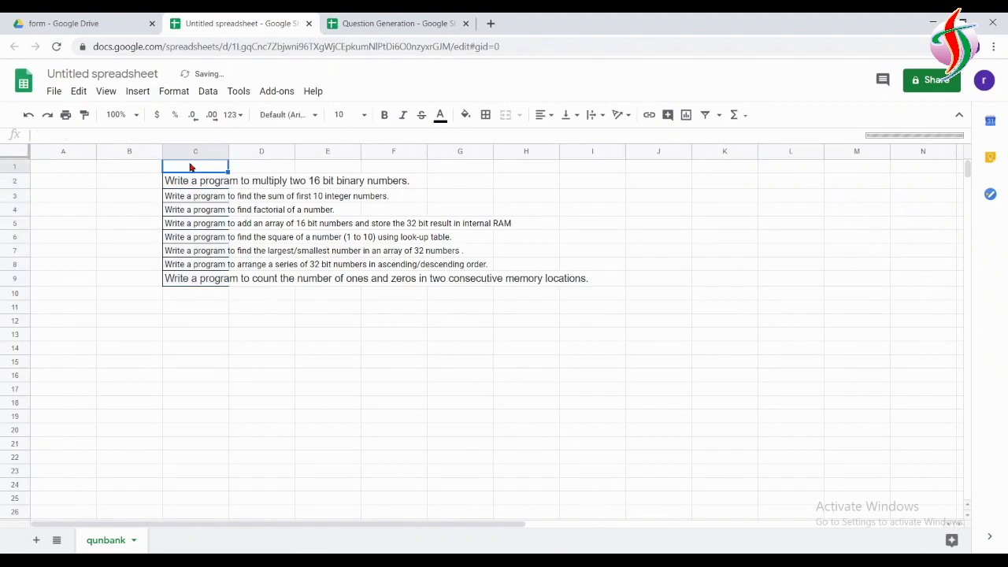
text(Qu)
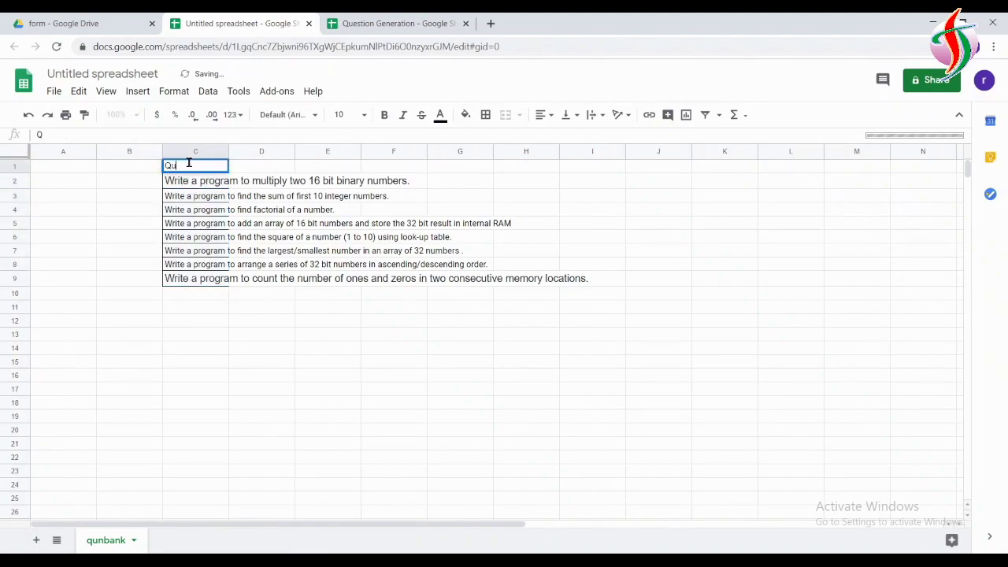
text(n)
click(132, 169)
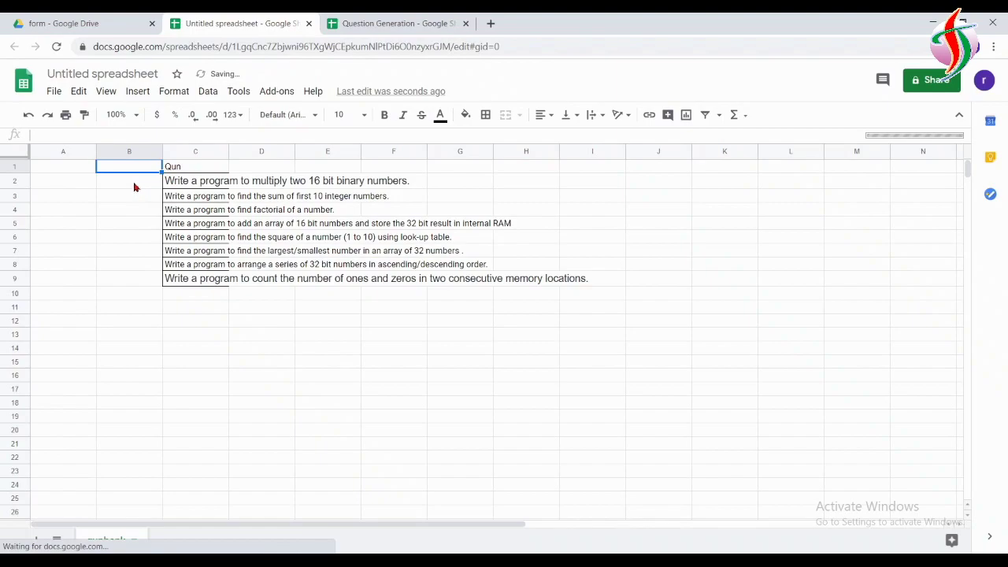
click(61, 183)
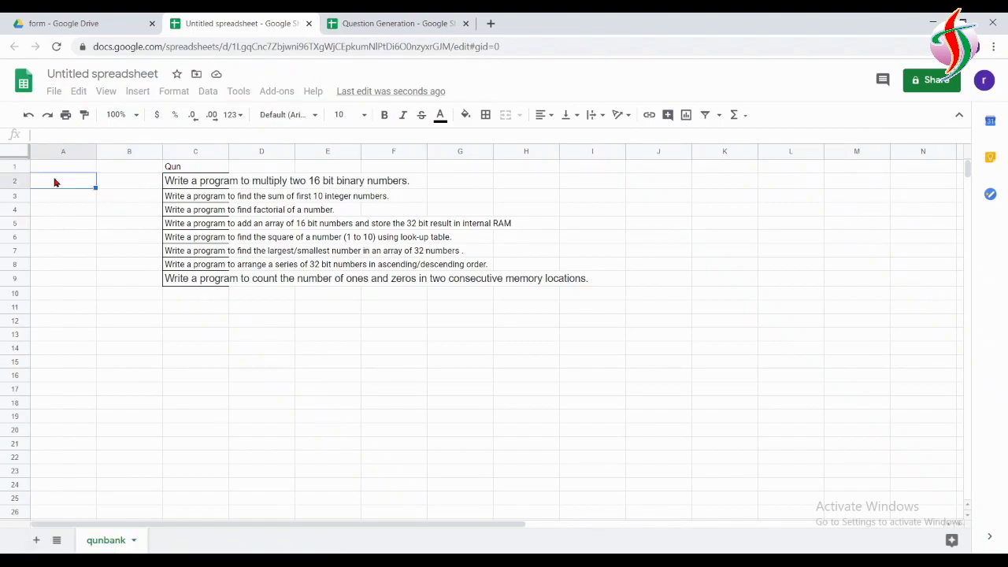
Enter =rand() in A2 and fill it down to A9
text(=)
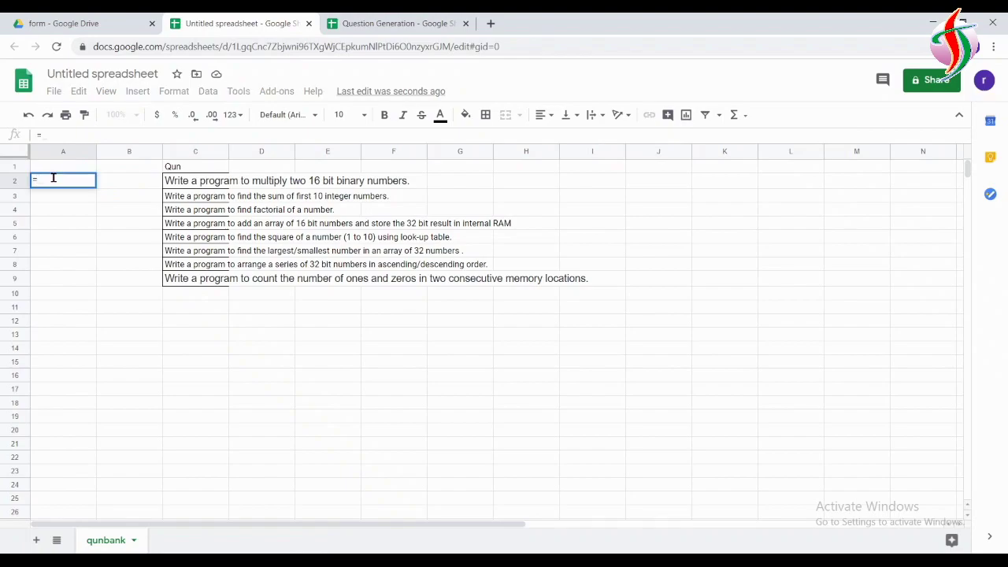
text(ra)
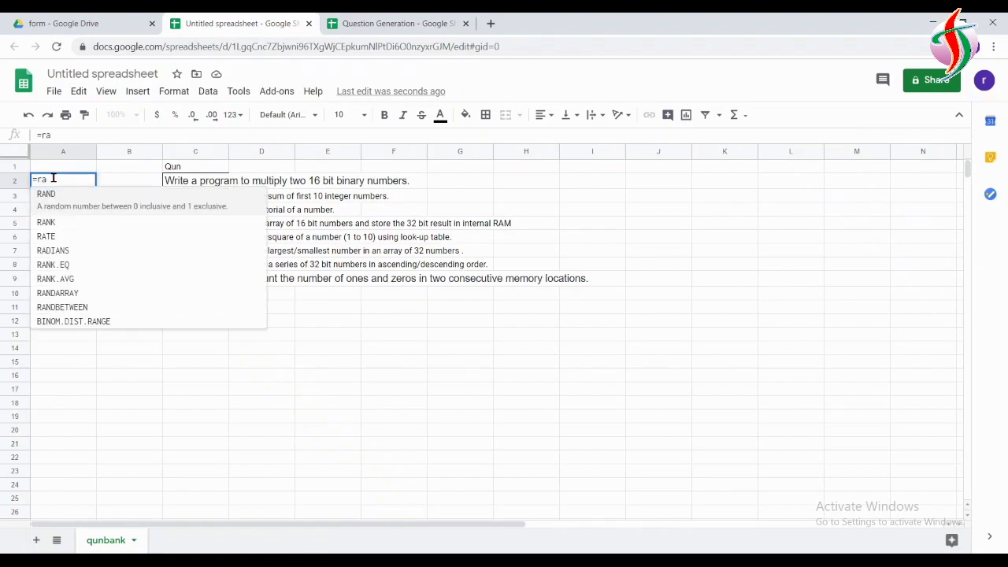
text(nd)
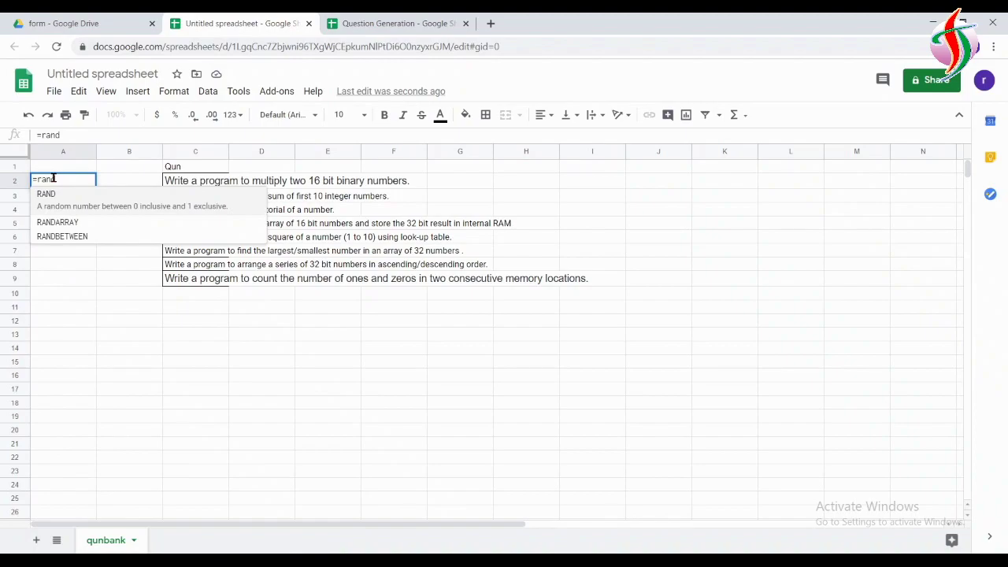
text(())
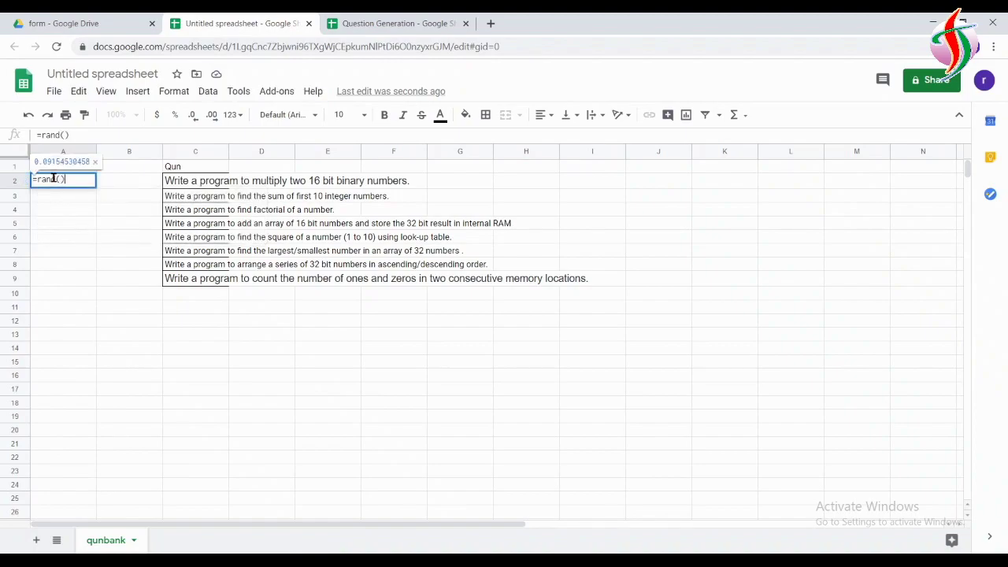
click(70, 195)
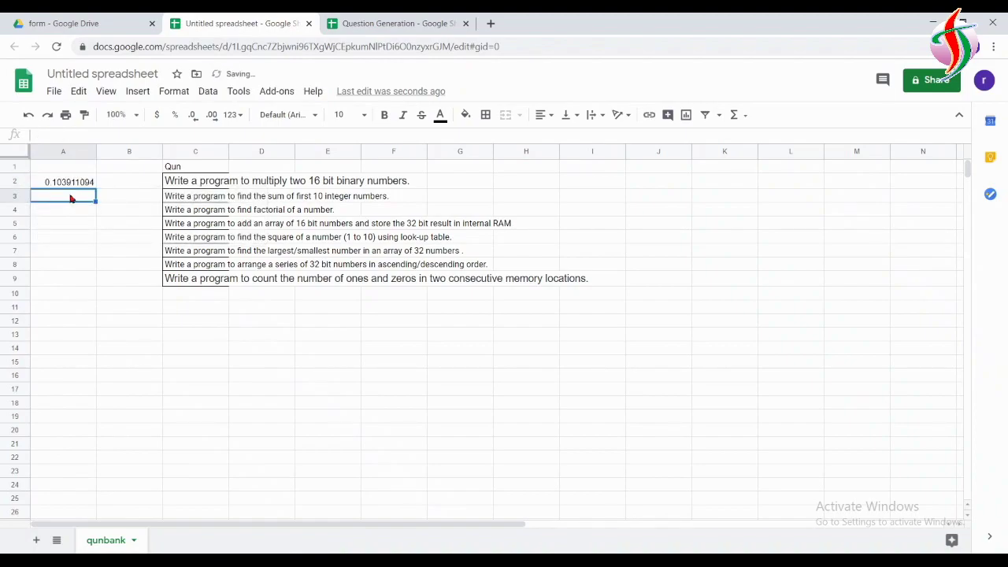
click(75, 183)
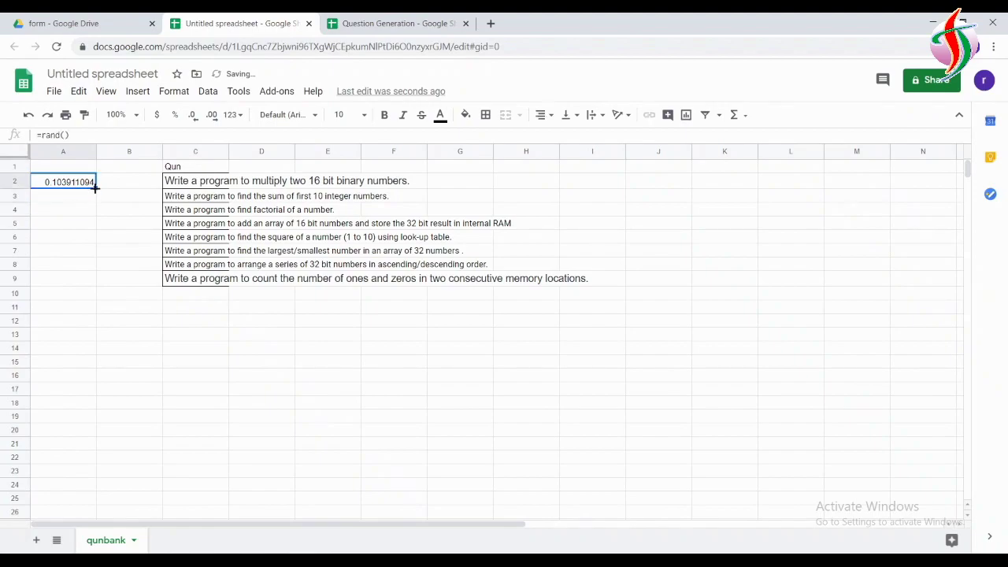
drag(96, 187, 97, 280)
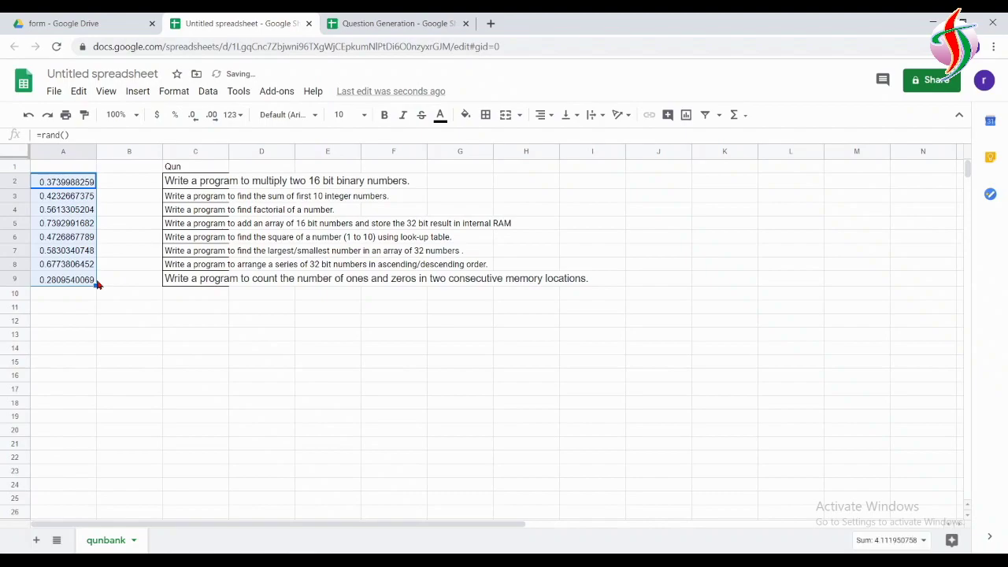
click(119, 182)
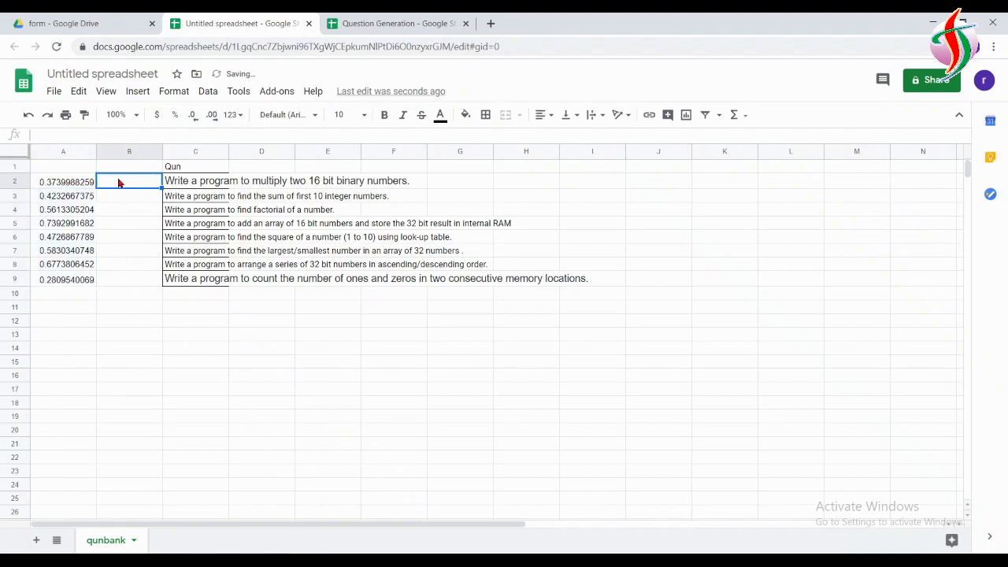
Enter =rank(A2,$A$2:$A$9,1) in B2 with the range locked absolutely
text(=)
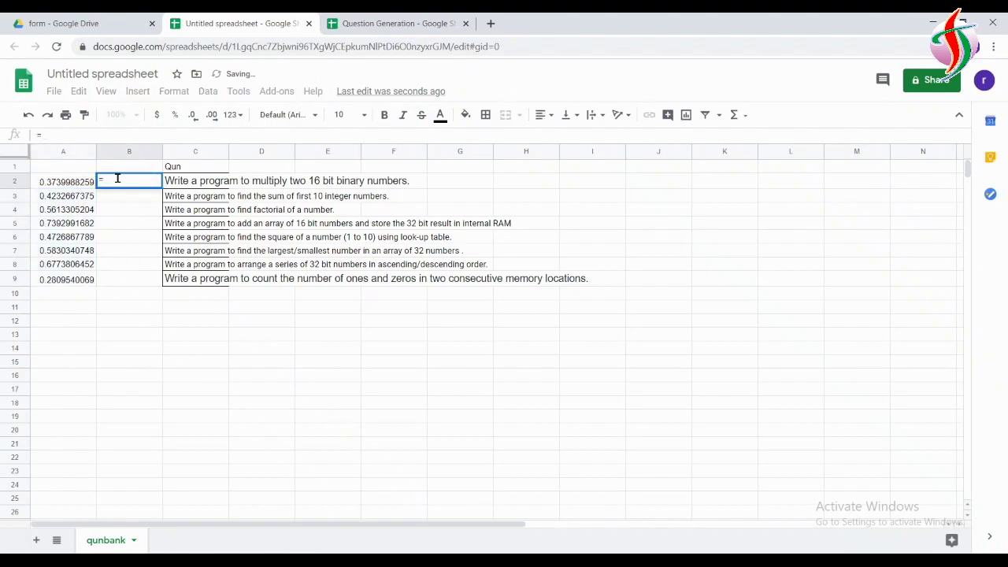
text(ra)
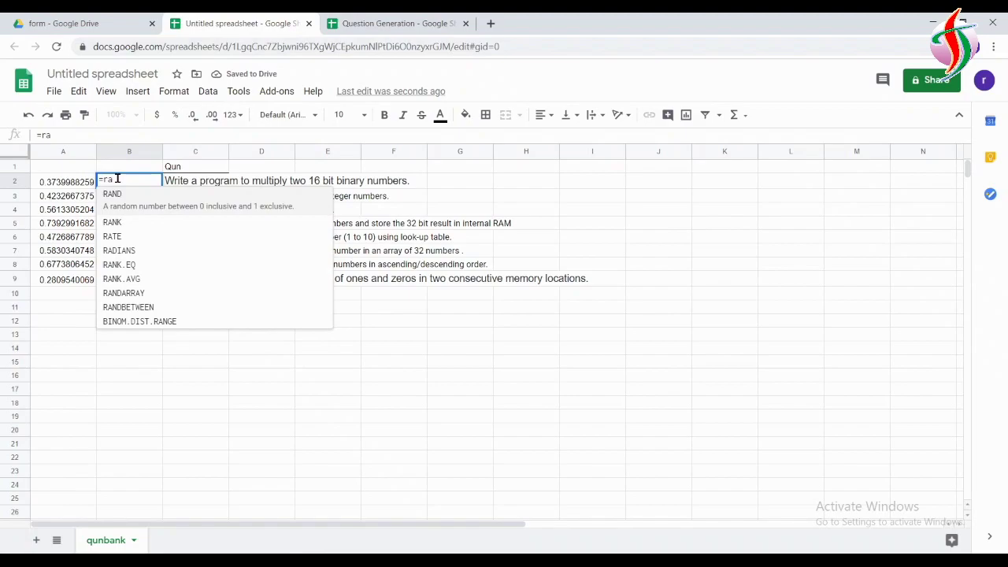
text(nk)
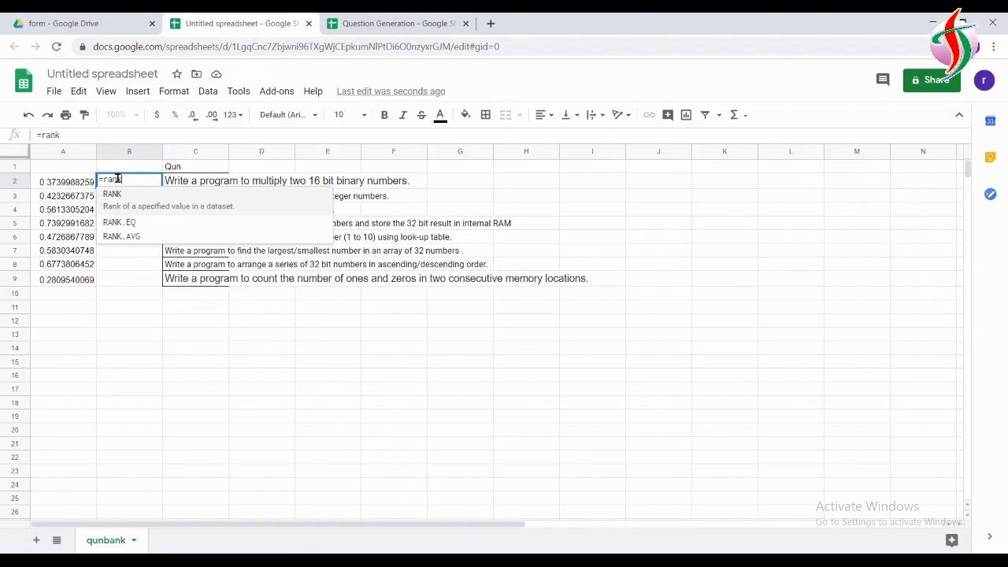
text(()
click(73, 184)
text(,)
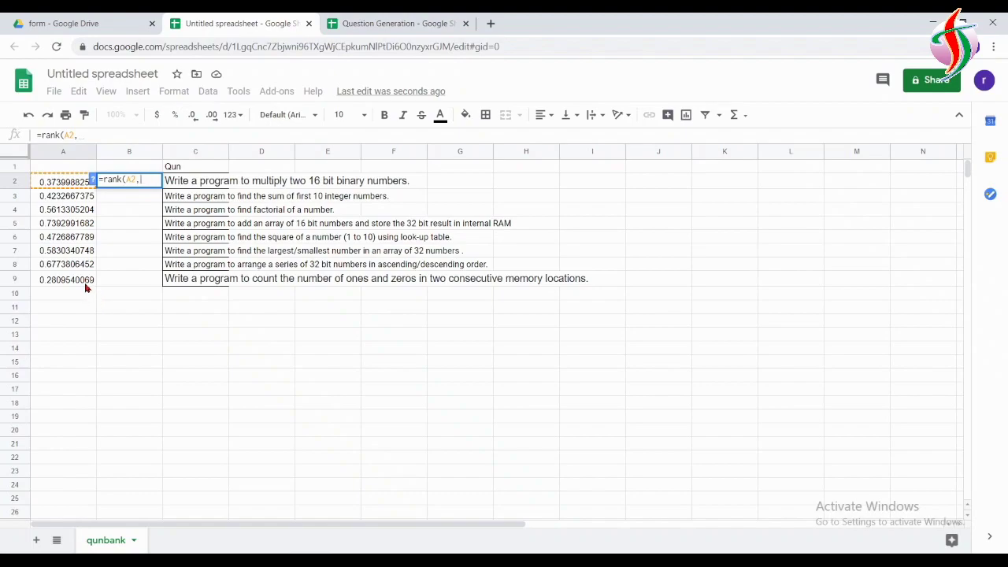
drag(86, 280, 82, 186)
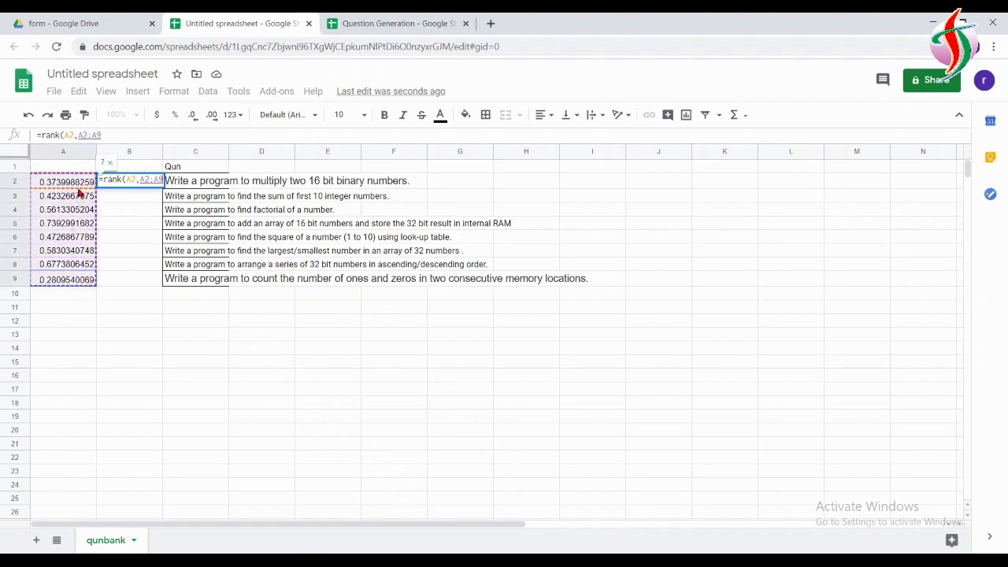
click(140, 179)
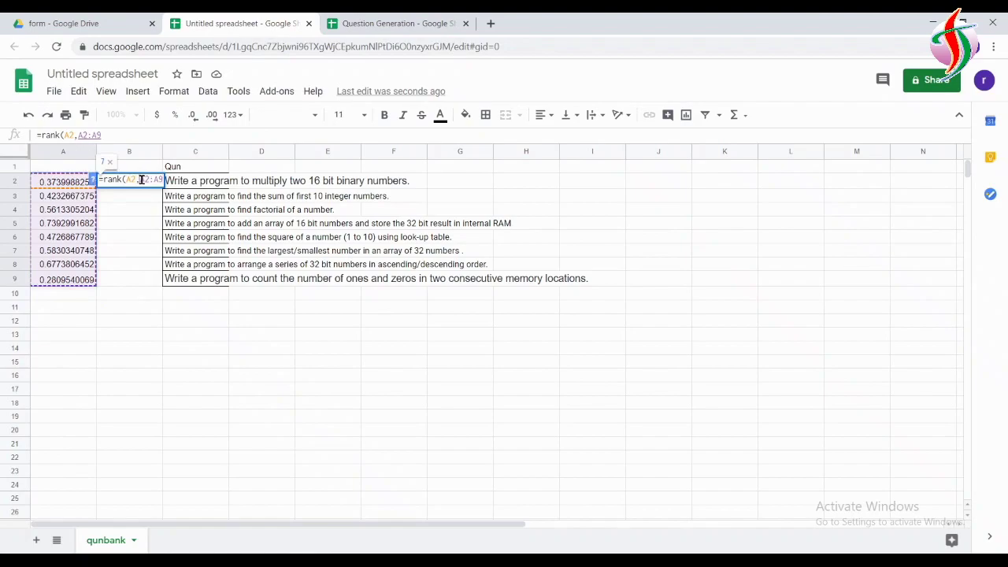
text($)
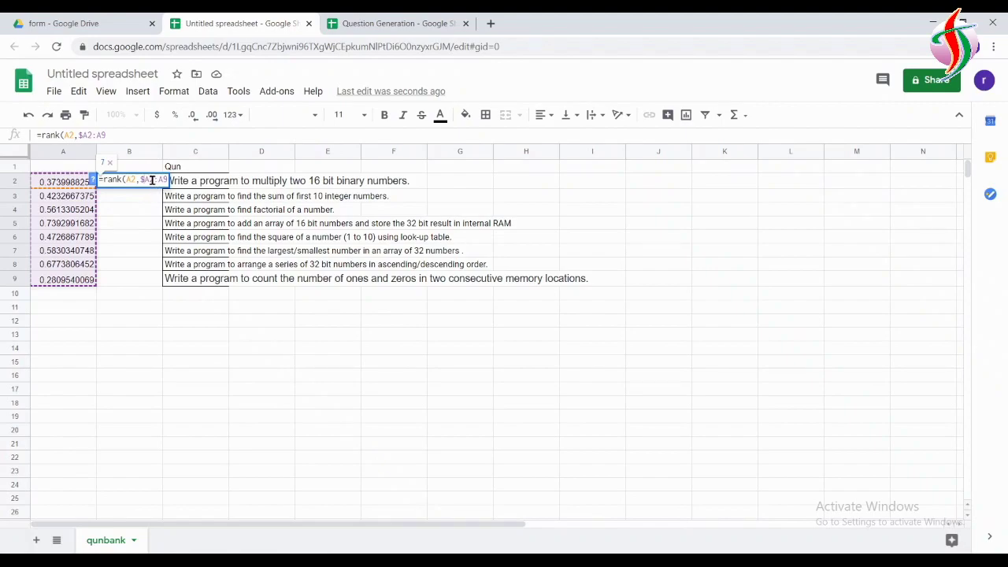
click(151, 180)
text($)
click(163, 180)
key(F4)
key(End)
text(,1))
key(Return)
Fill the rank formula down to B9 and check the A2 and B2 formulas
drag(161, 187, 152, 279)
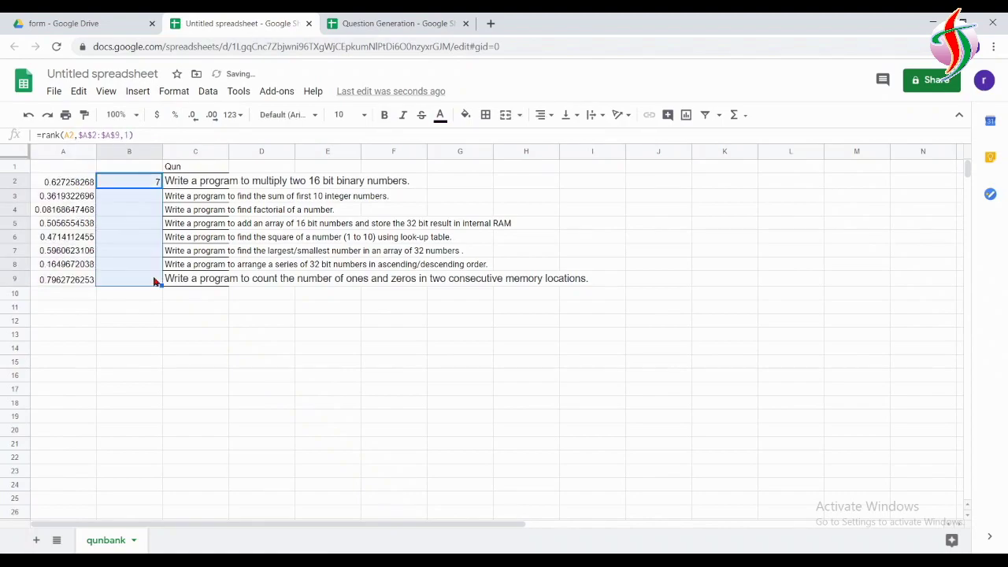
click(208, 338)
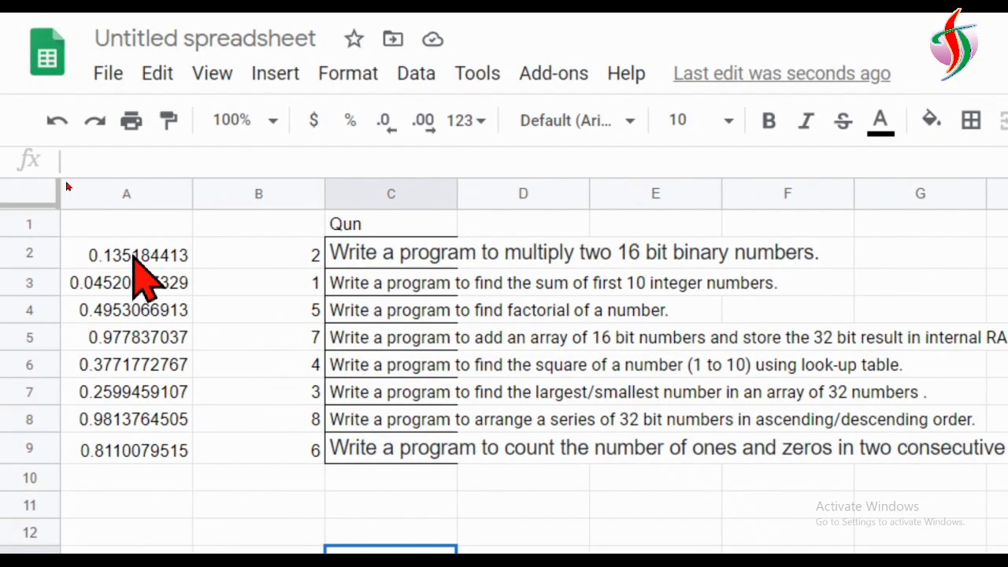
click(66, 184)
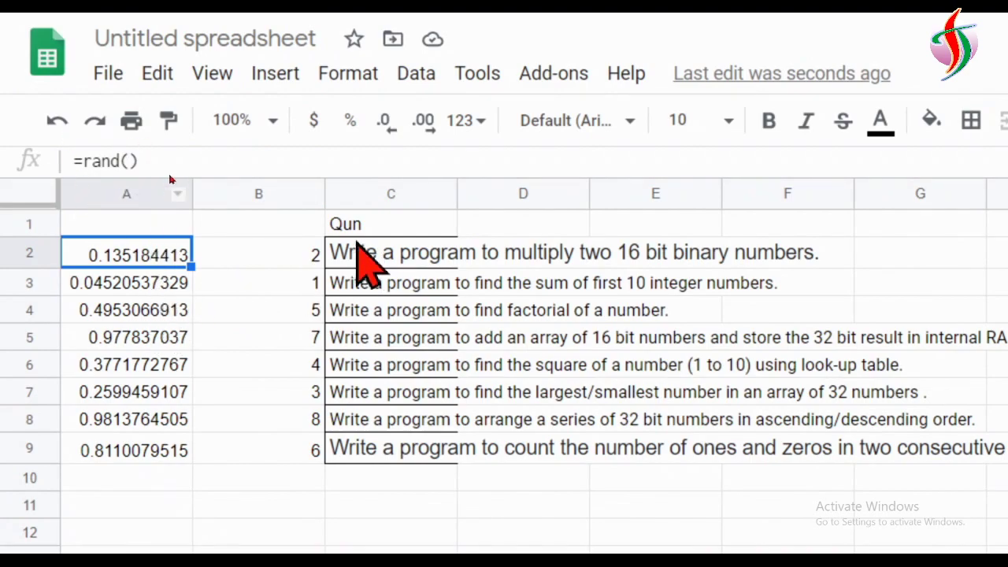
click(278, 254)
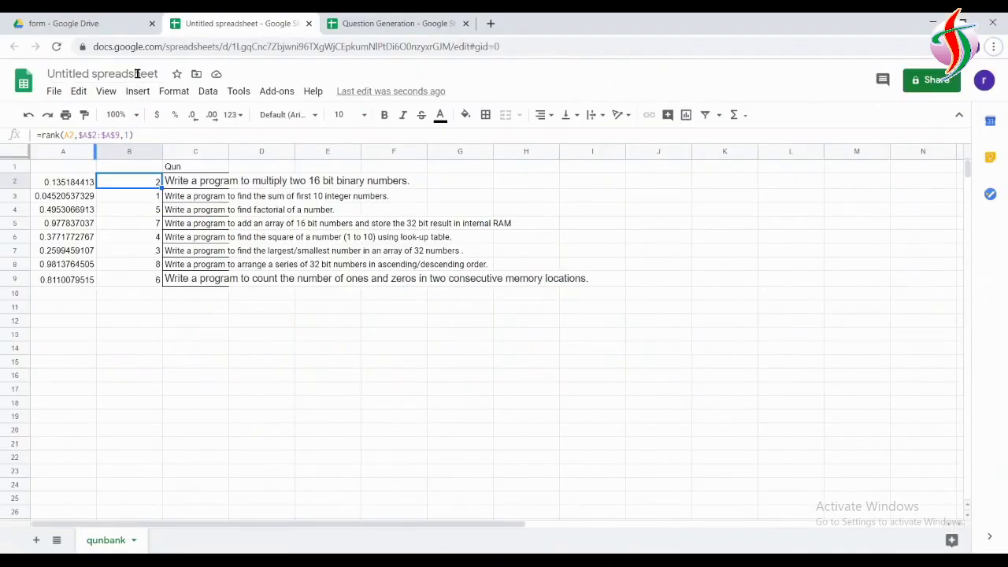
Rename 'Untitled spreadsheet' to 'formresp'
click(137, 74)
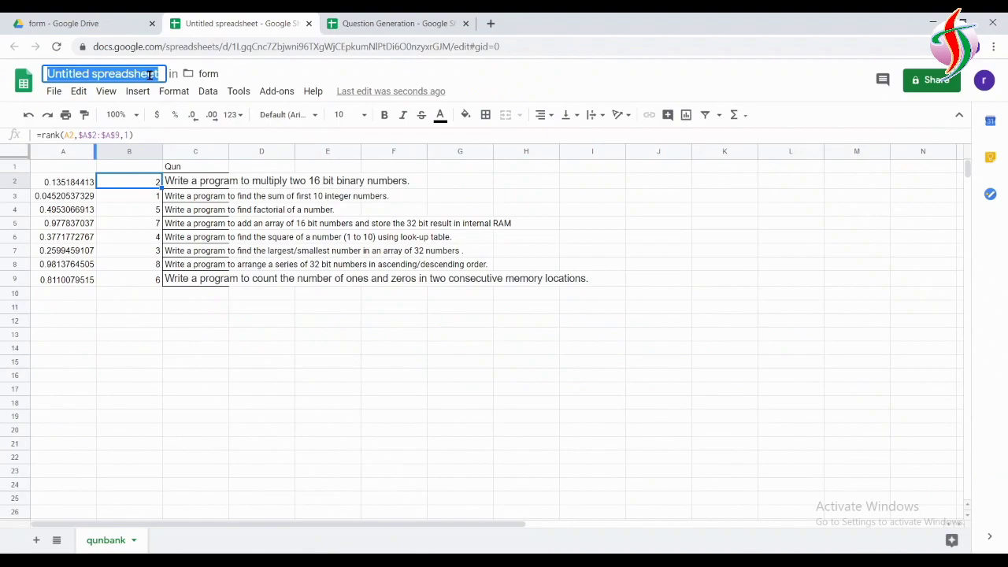
text(form)
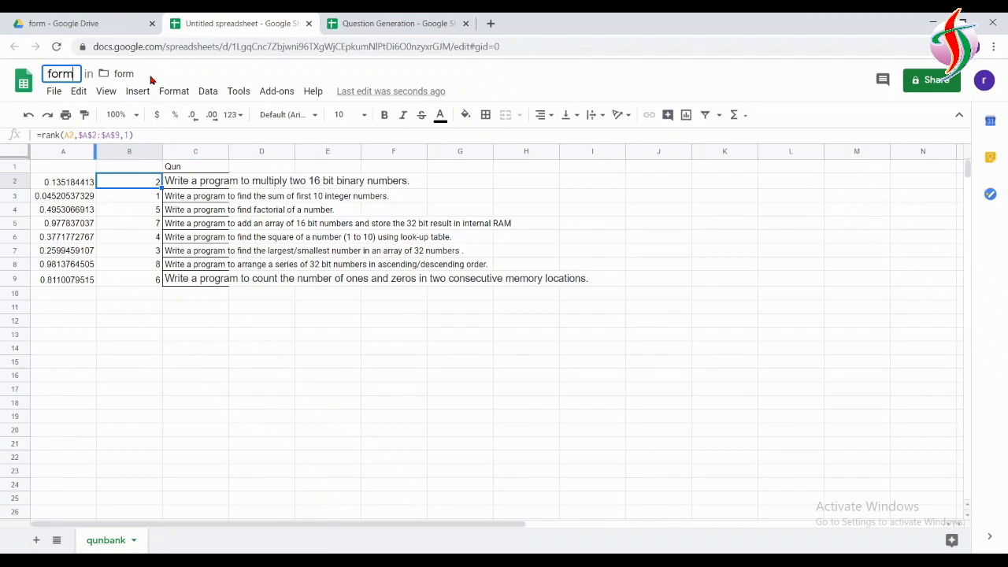
text(resp)
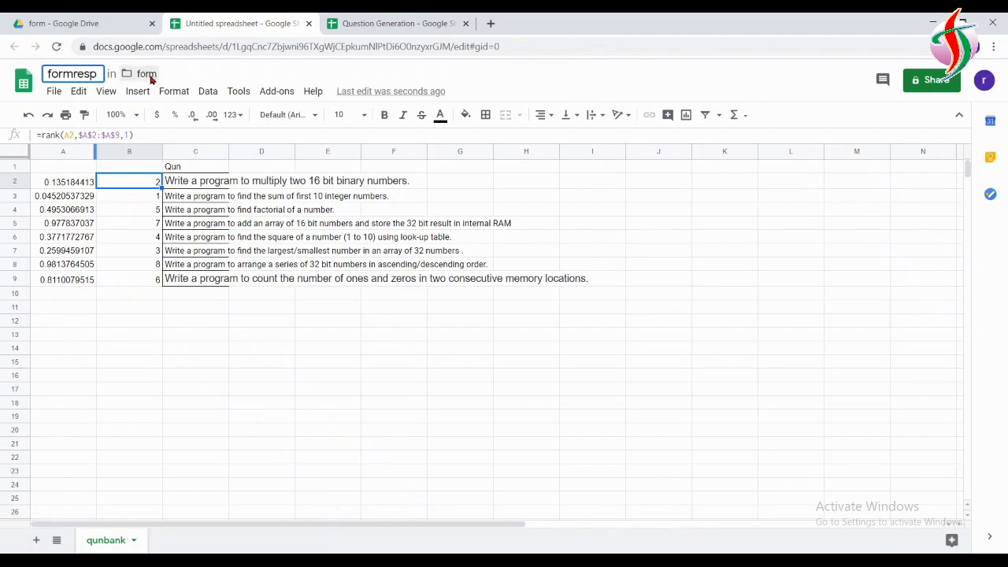
click(642, 195)
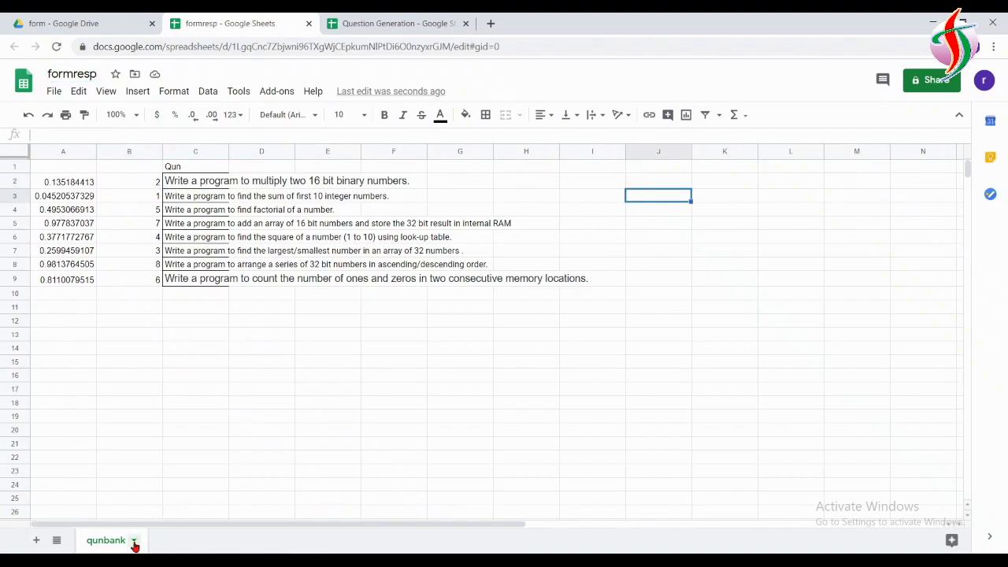
Add a new sheet and name it 'randQun'
click(36, 540)
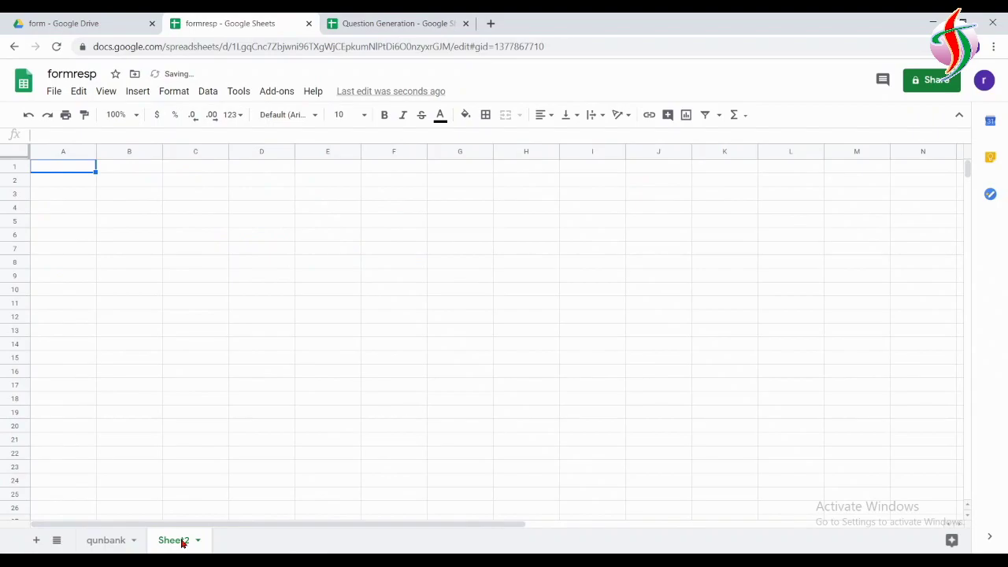
right_click(181, 542)
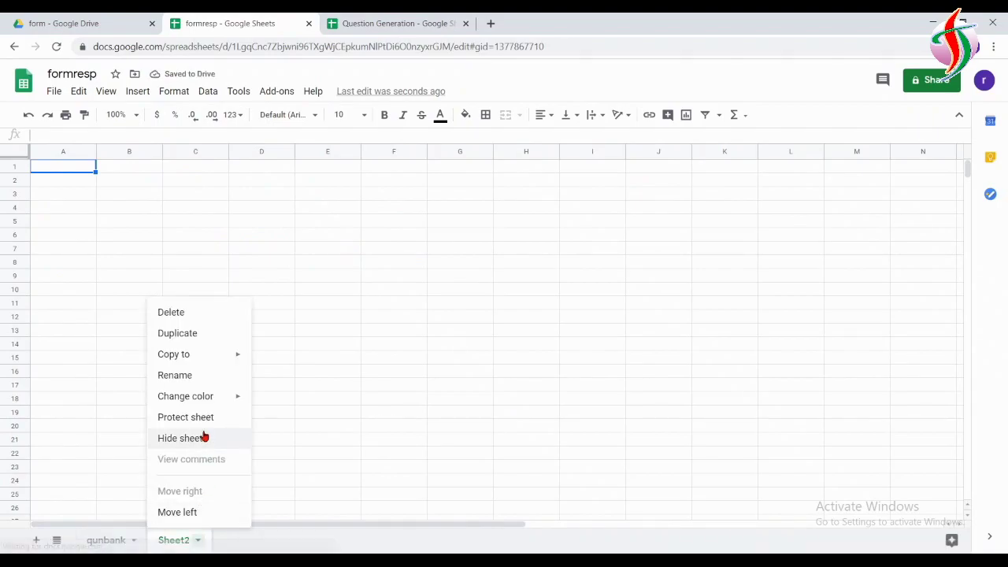
click(189, 382)
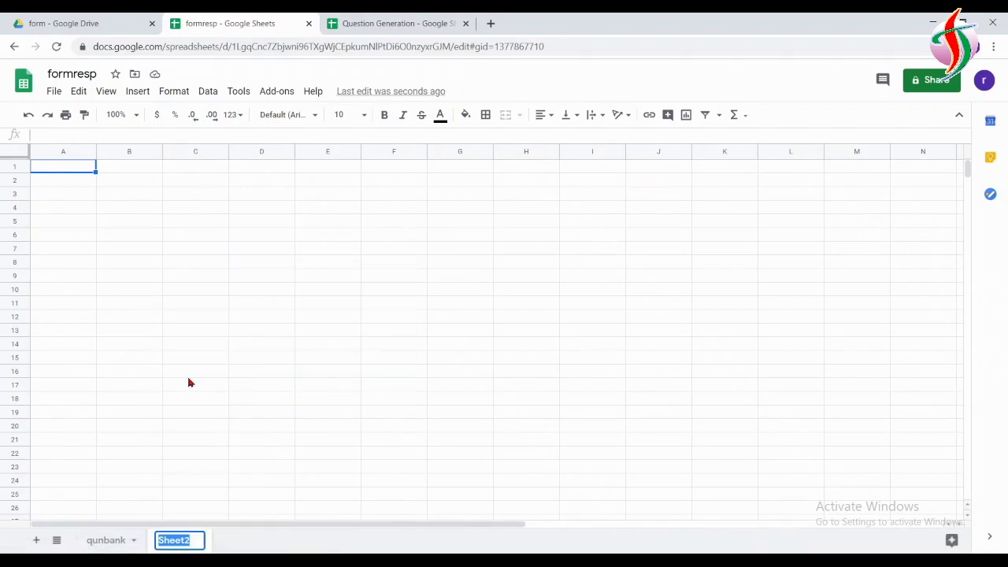
text(rand)
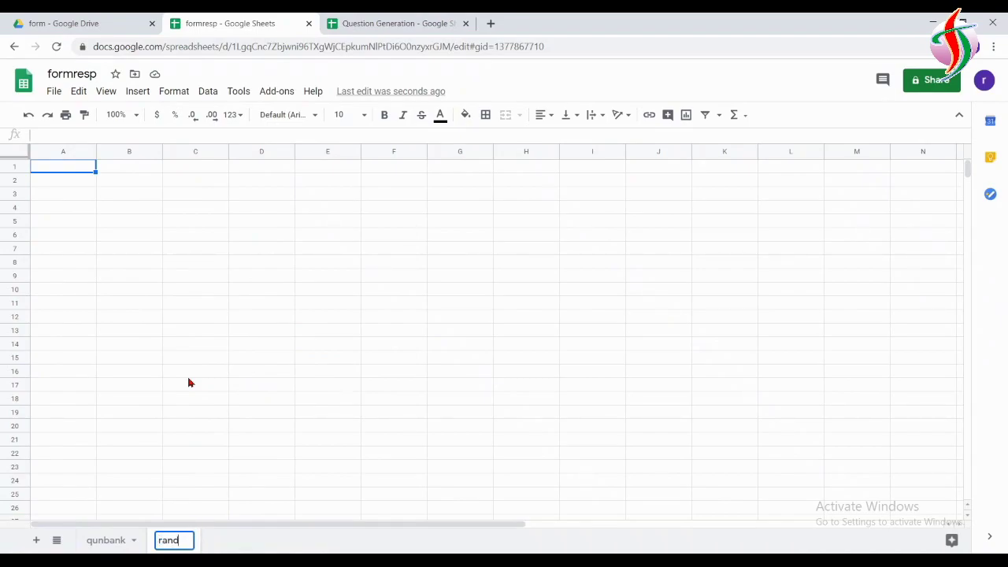
text(Qun)
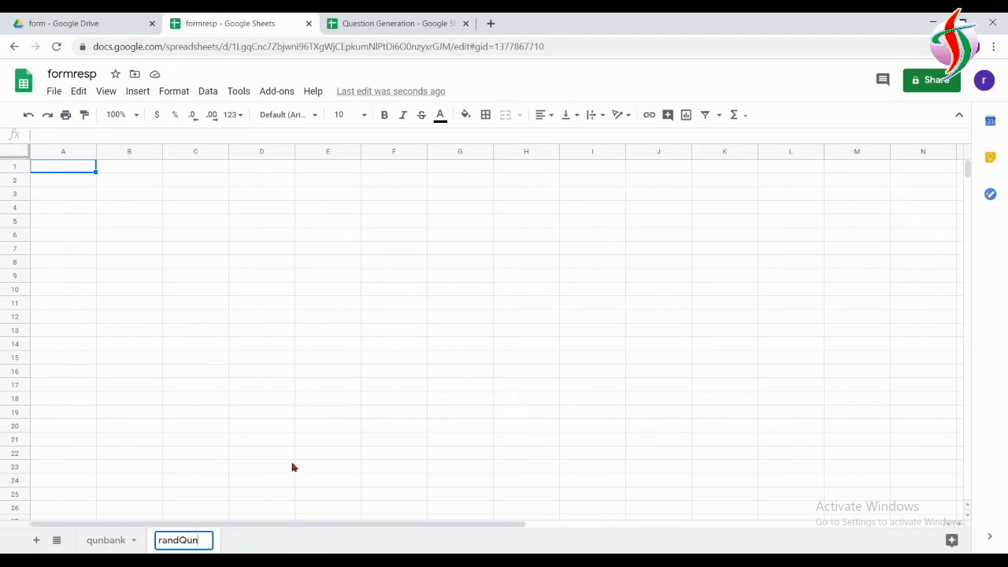
click(266, 541)
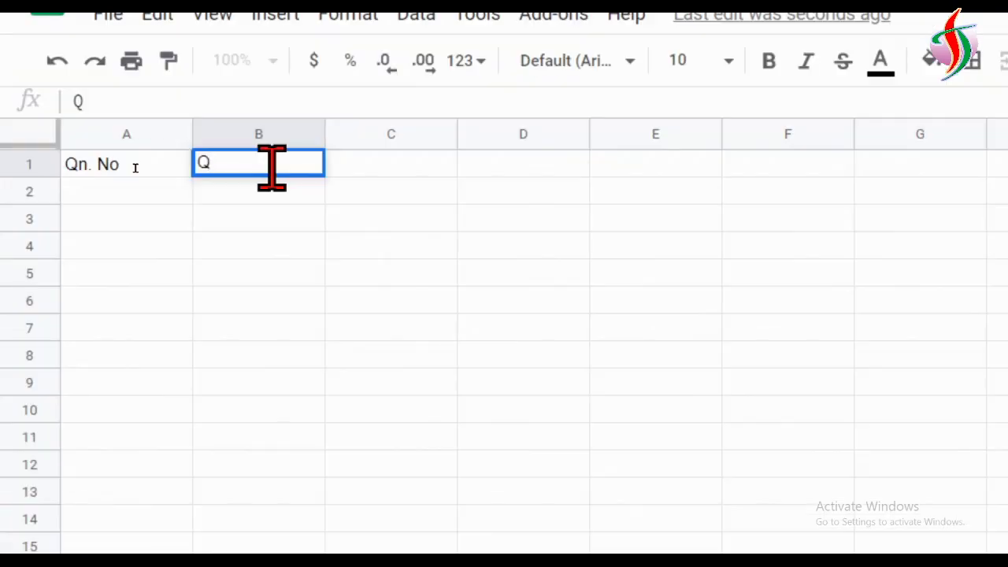
Enter headers 'Qn. No' and 'Qun', and question numbers 1, 2, 3 in A2:A4
text(un)
click(159, 192)
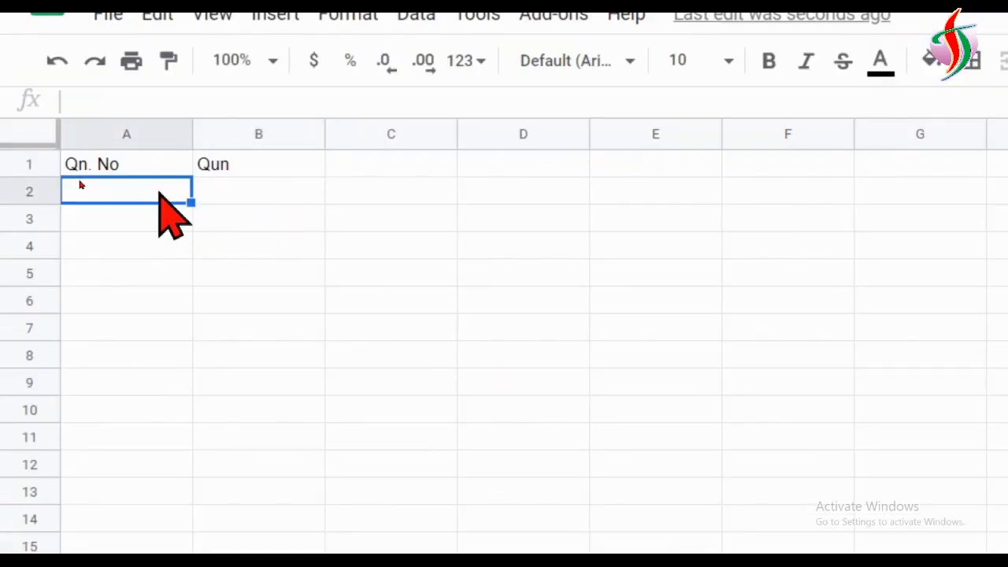
text(1)
key(Return)
text(2)
key(Return)
text(3)
click(267, 190)
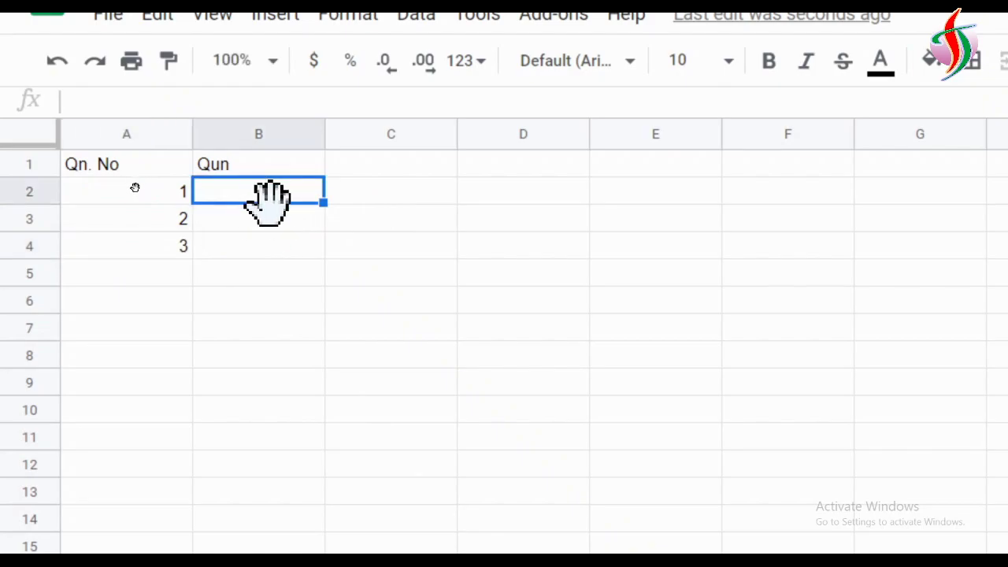
Start =VLOOKUP(A2,qunbank!B2:B9, in randQun B2, picking the range from the qunbank sheet
text(=)
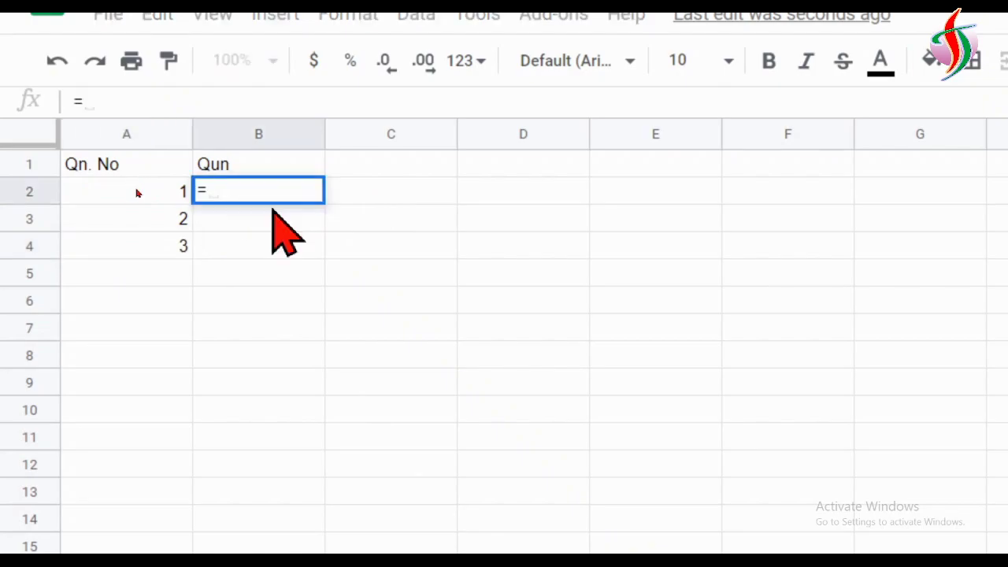
text(vlo)
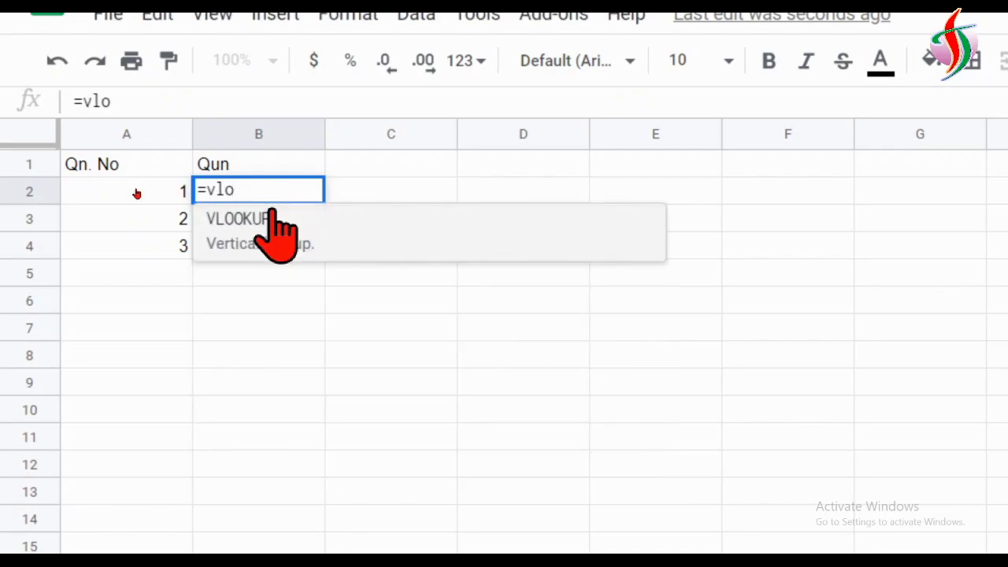
key(Tab)
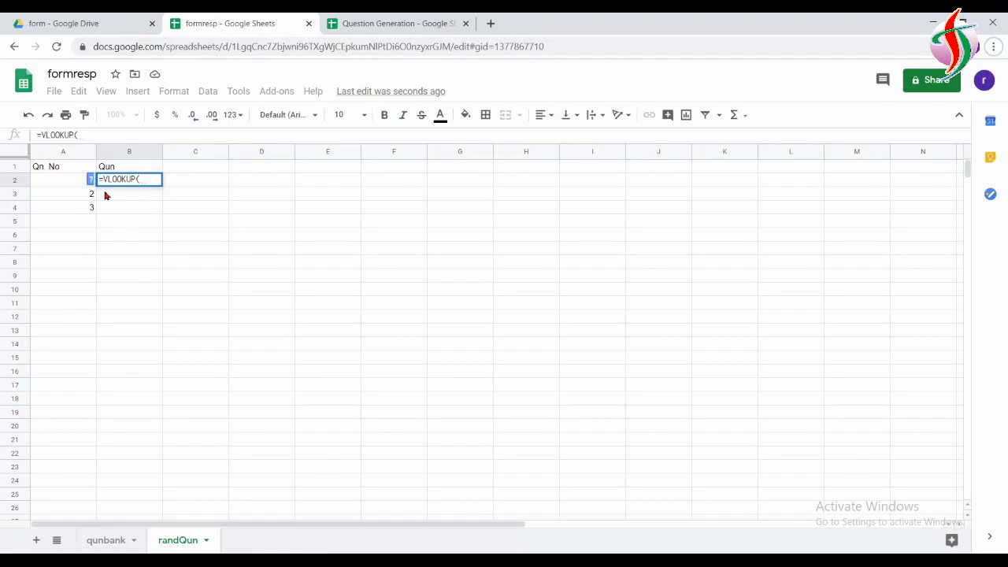
click(80, 186)
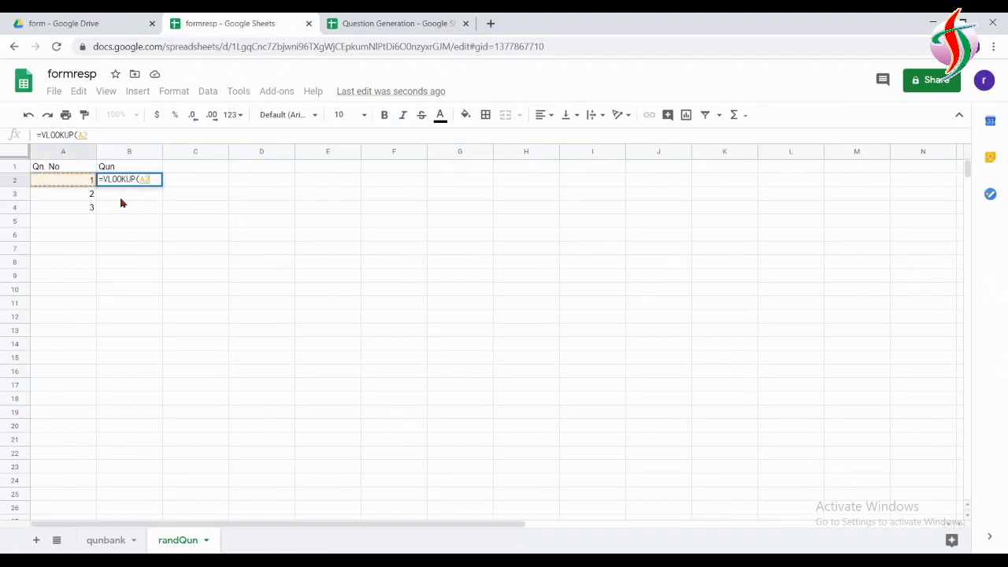
text(,)
click(111, 540)
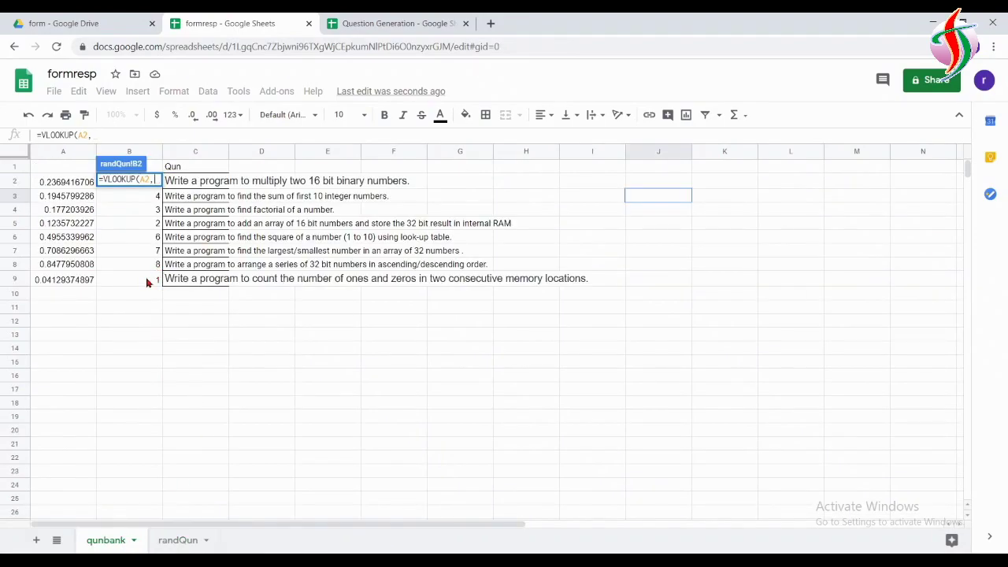
drag(146, 282, 143, 180)
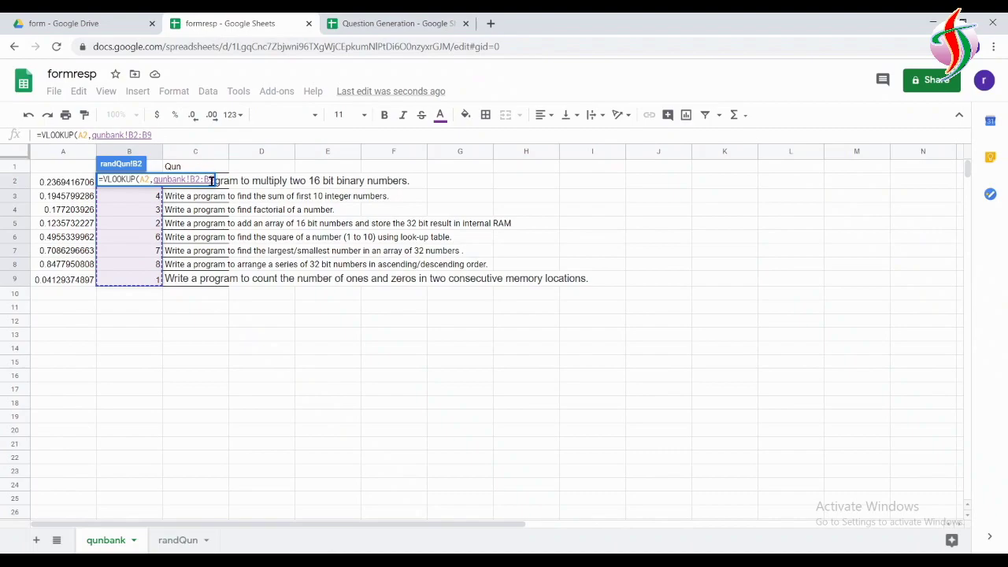
click(167, 134)
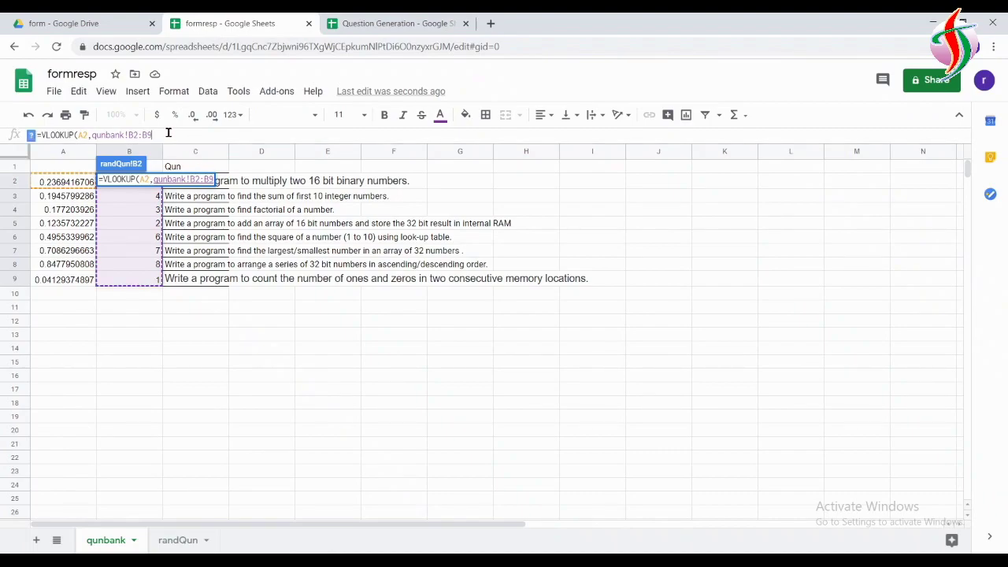
text(,)
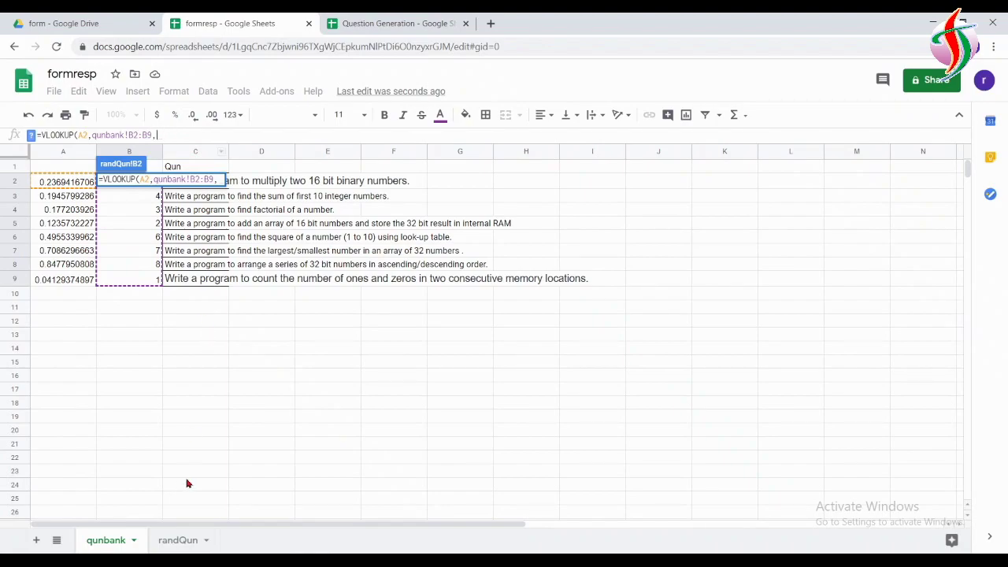
click(174, 540)
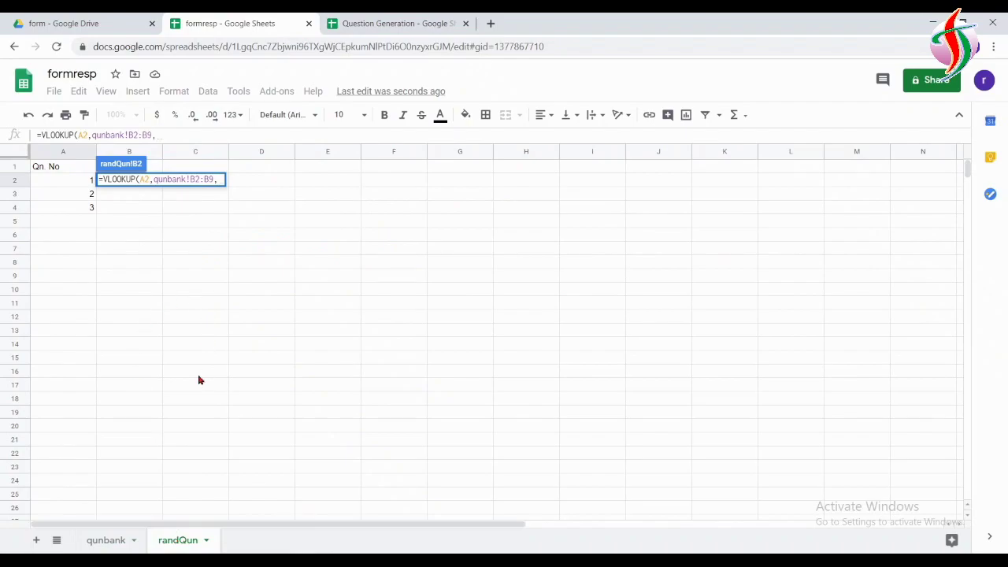
click(101, 540)
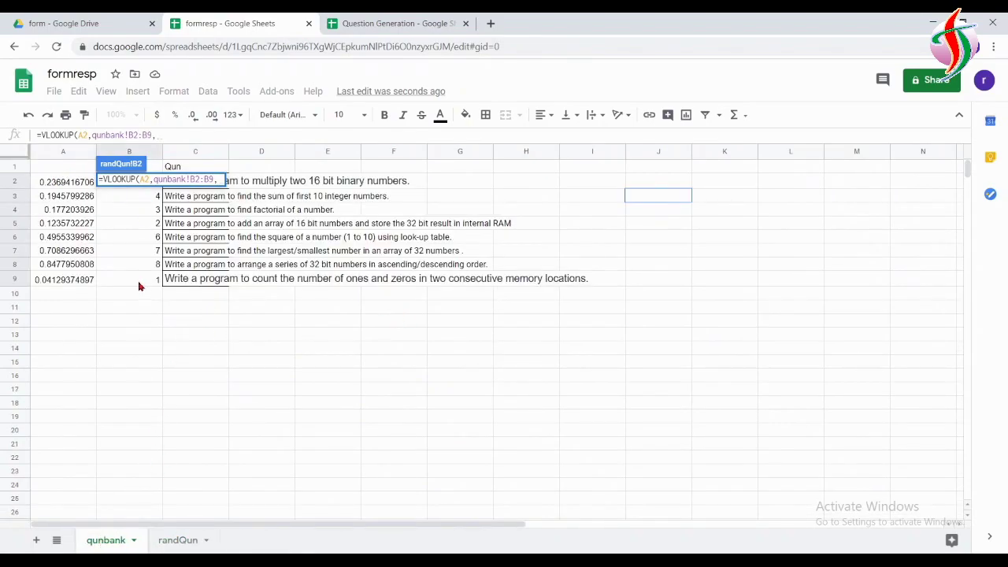
Finish B2 as =VLOOKUP(A2,qunbank!B2:C9,2,FALSE), removing the stray qunbank!B2:B9 argument
drag(138, 286, 213, 179)
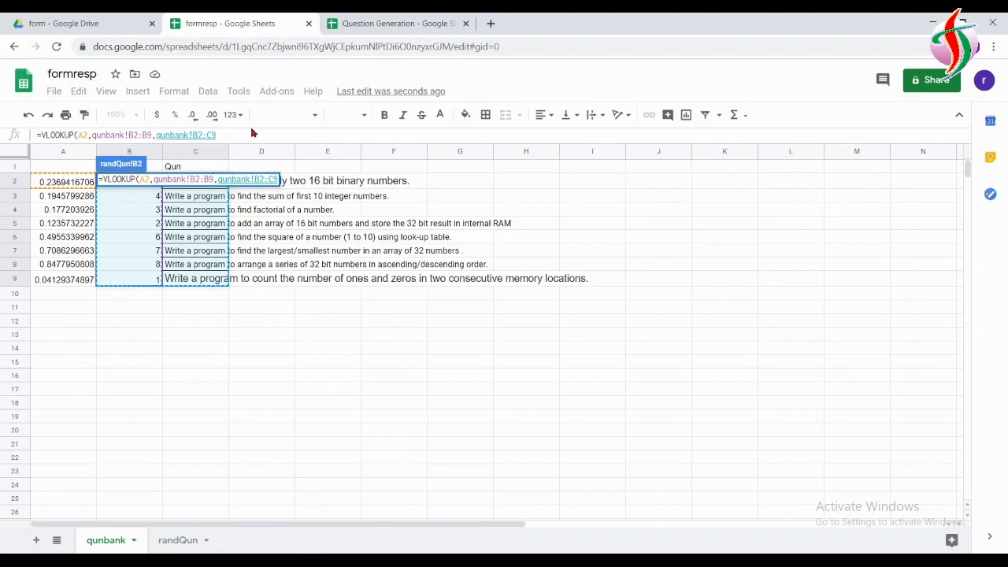
text(,)
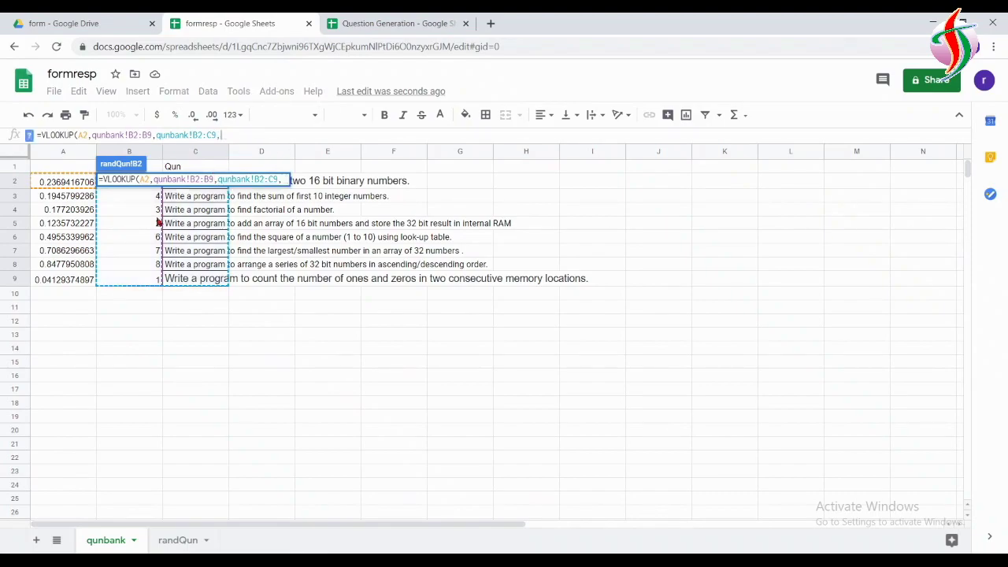
text(2)
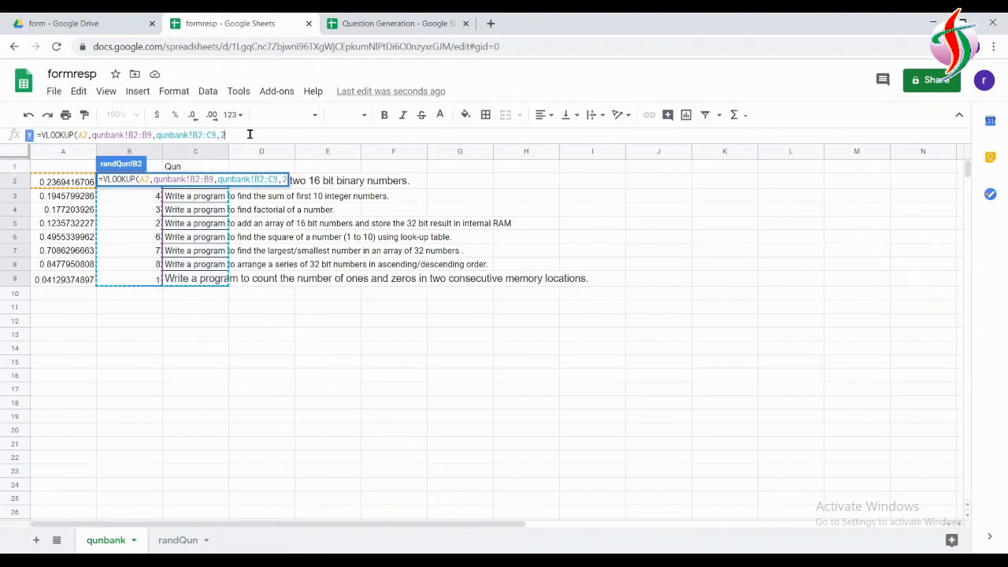
text(,)
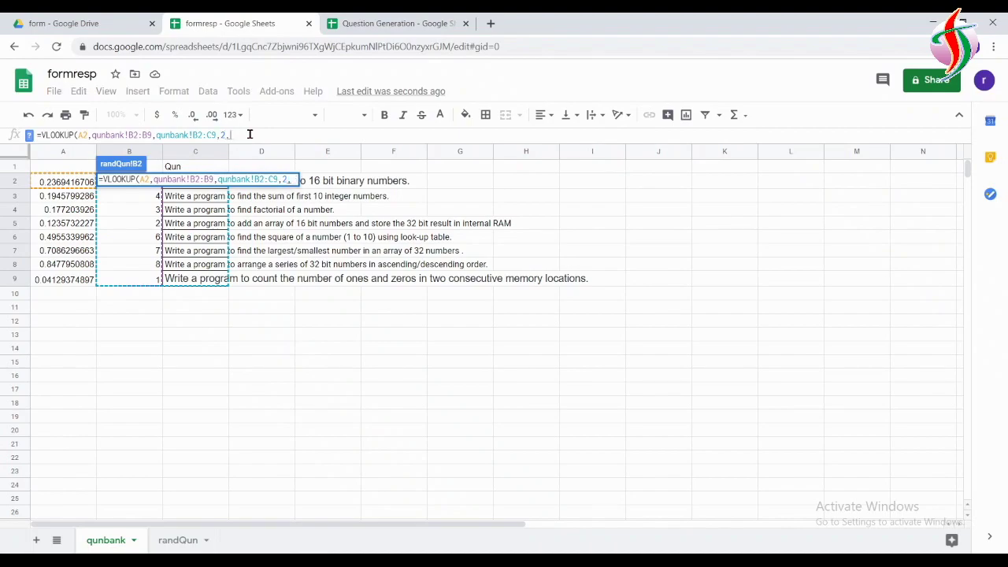
text(Fa)
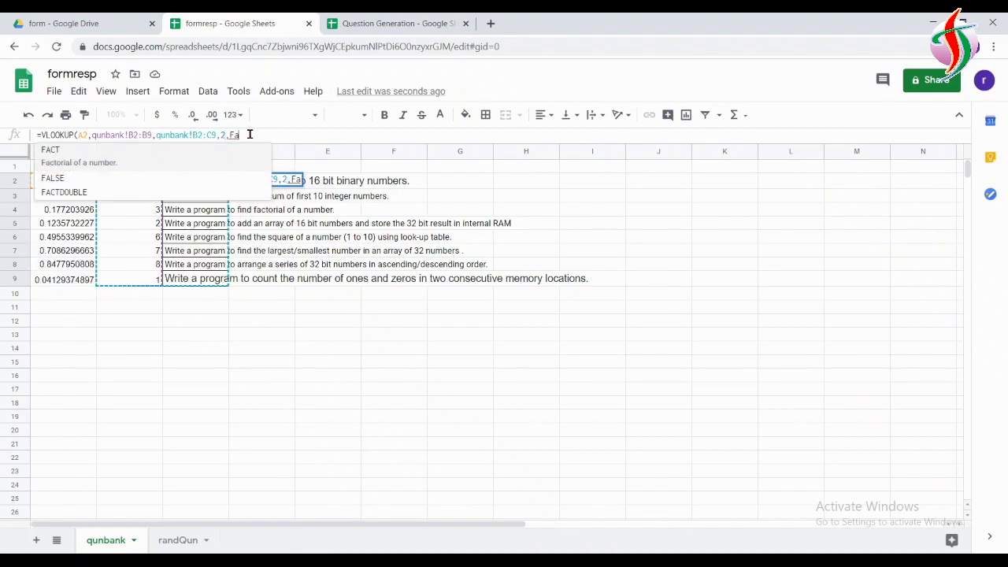
key(Down)
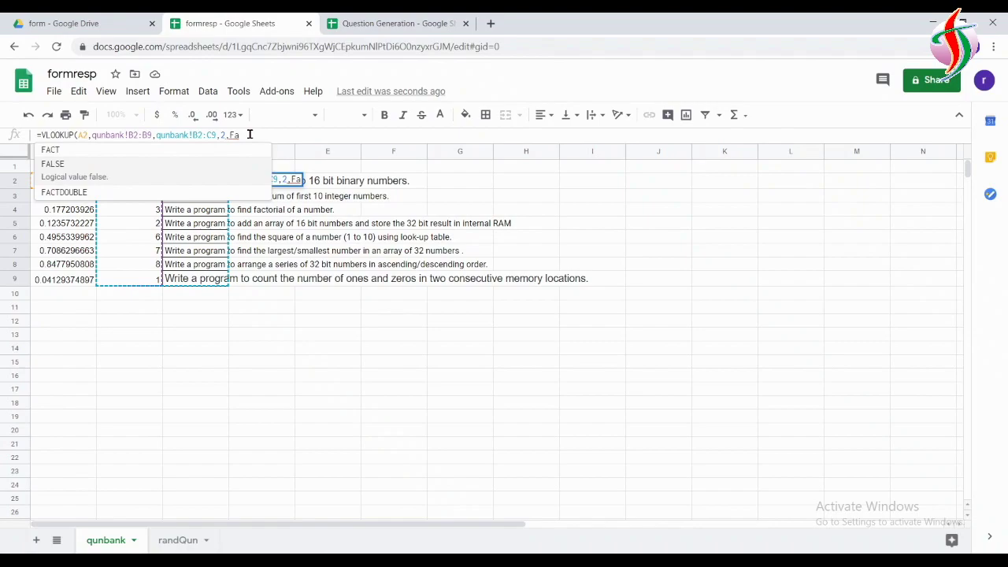
key(Tab)
key(BackSpace)
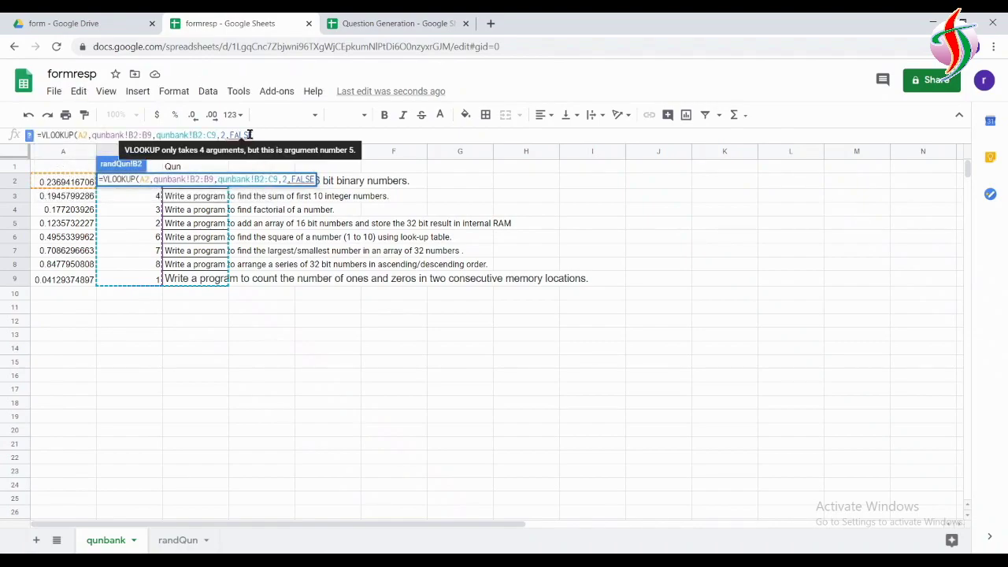
text())
click(235, 135)
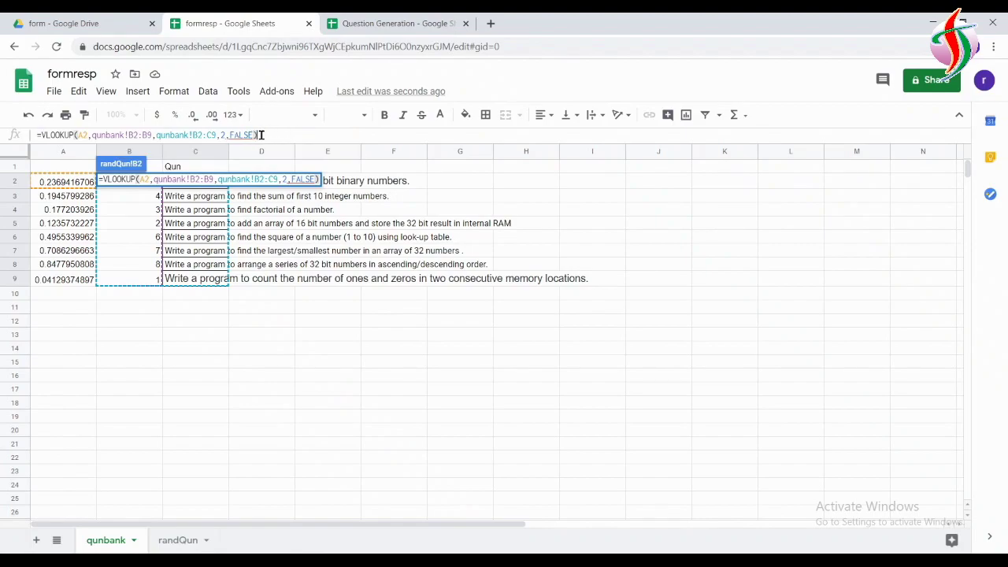
click(170, 136)
key(BackSpace)
key(BackSpace)
key(BackSpace)
key(BackSpace)
key(BackSpace)
key(BackSpace)
key(BackSpace)
key(BackSpace)
key(BackSpace)
key(BackSpace)
key(BackSpace)
key(BackSpace)
key(BackSpace)
key(BackSpace)
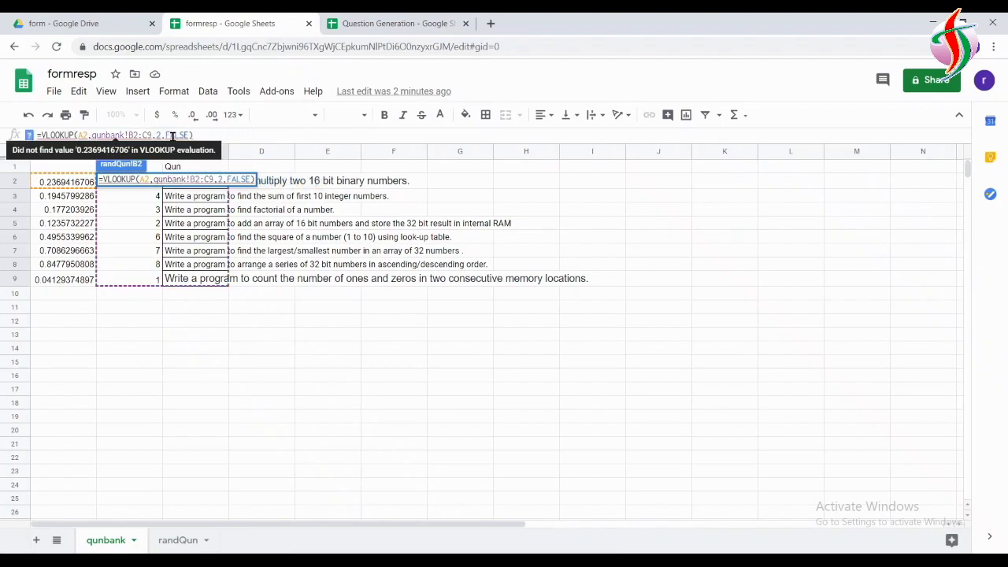
click(259, 134)
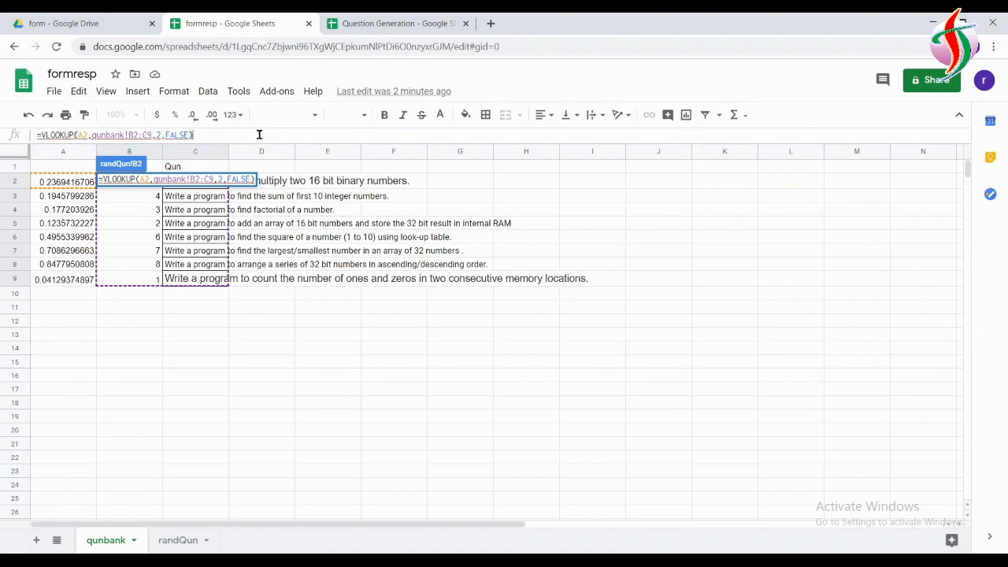
key(Return)
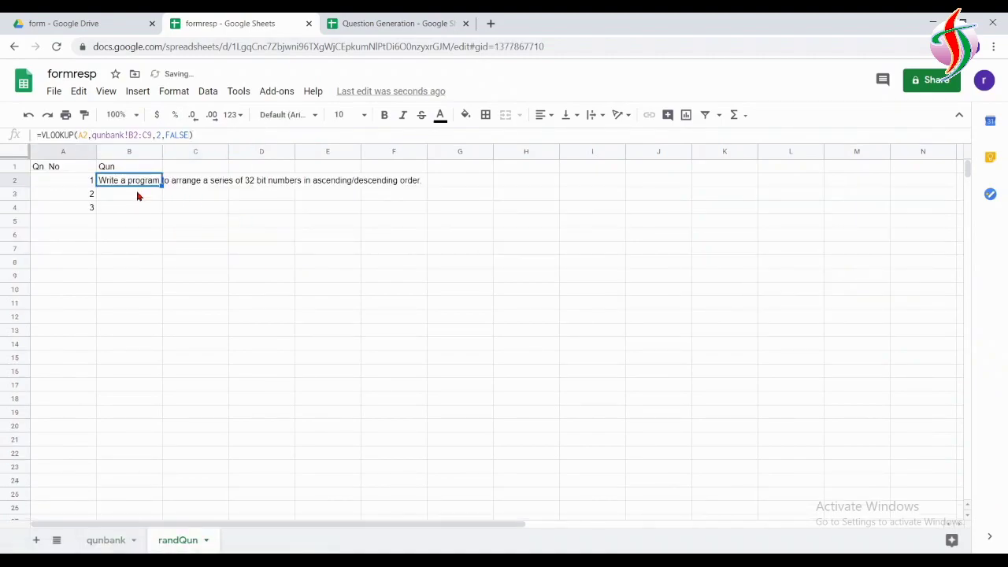
Fill the VLOOKUP formula from B2 down to B4 so questions 1–3 appear
click(137, 194)
click(128, 181)
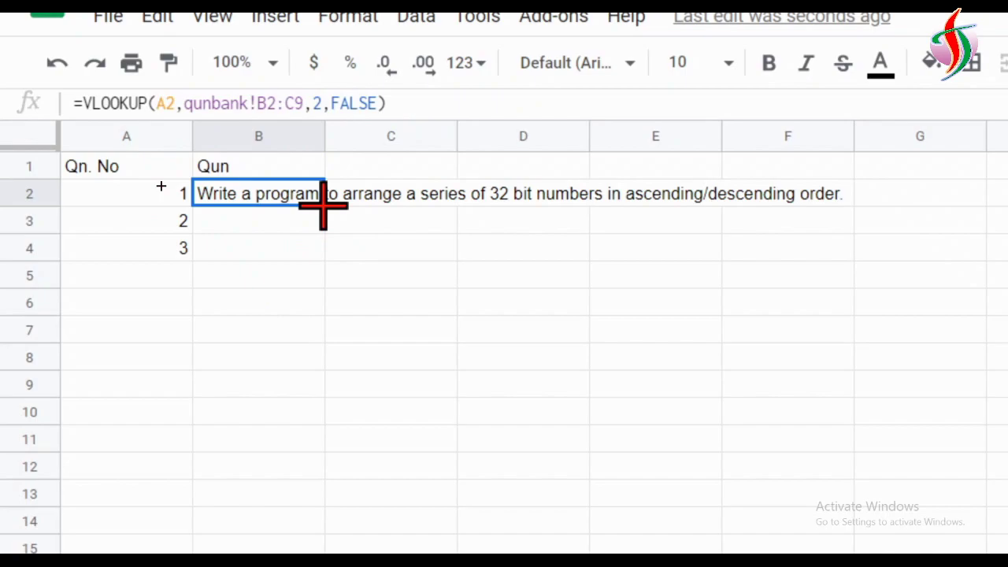
drag(323, 207, 326, 254)
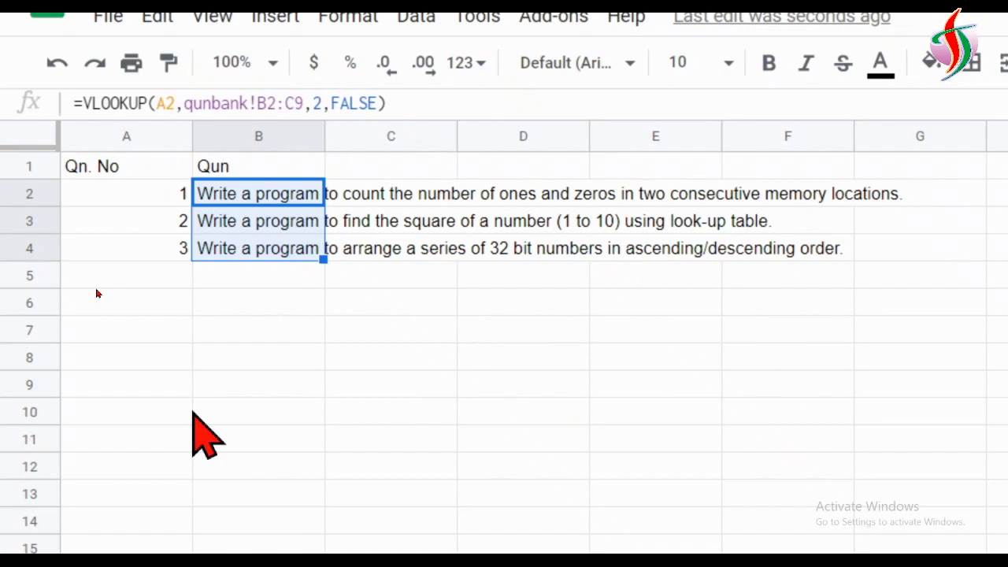
Back in the Drive 'form' folder, create a new blank Google Form
key(ctrl+1)
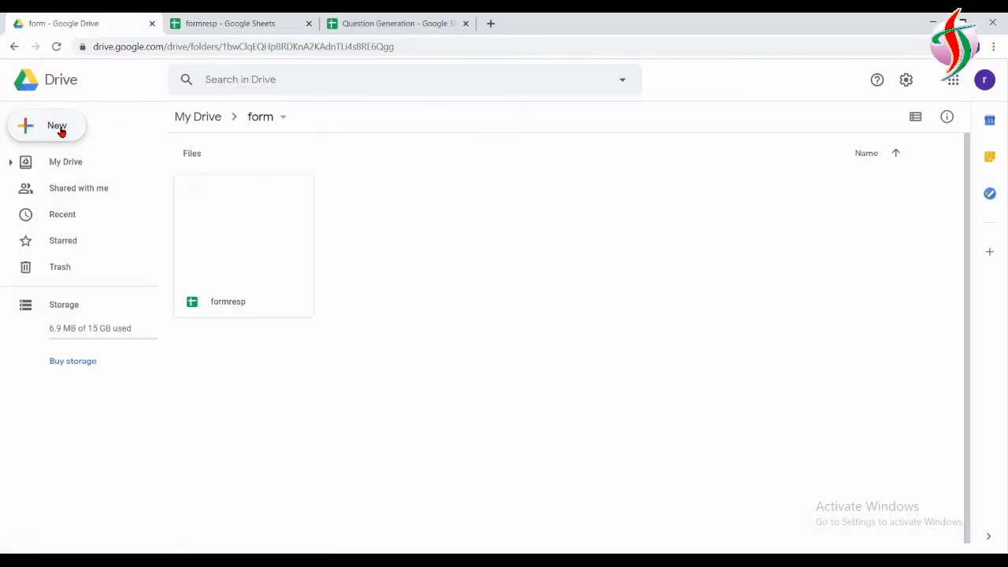
click(60, 131)
mouse_move(118, 281)
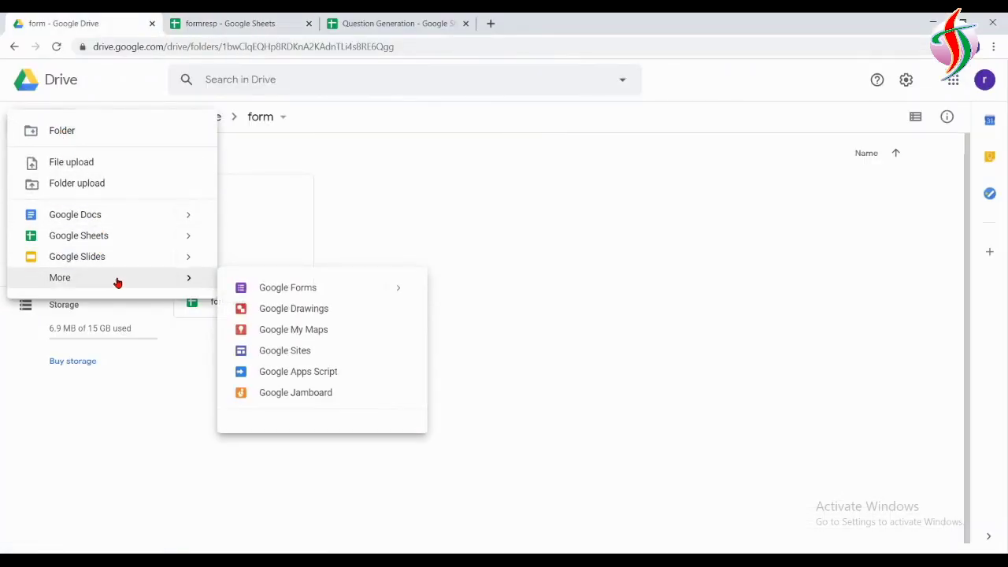
mouse_move(400, 292)
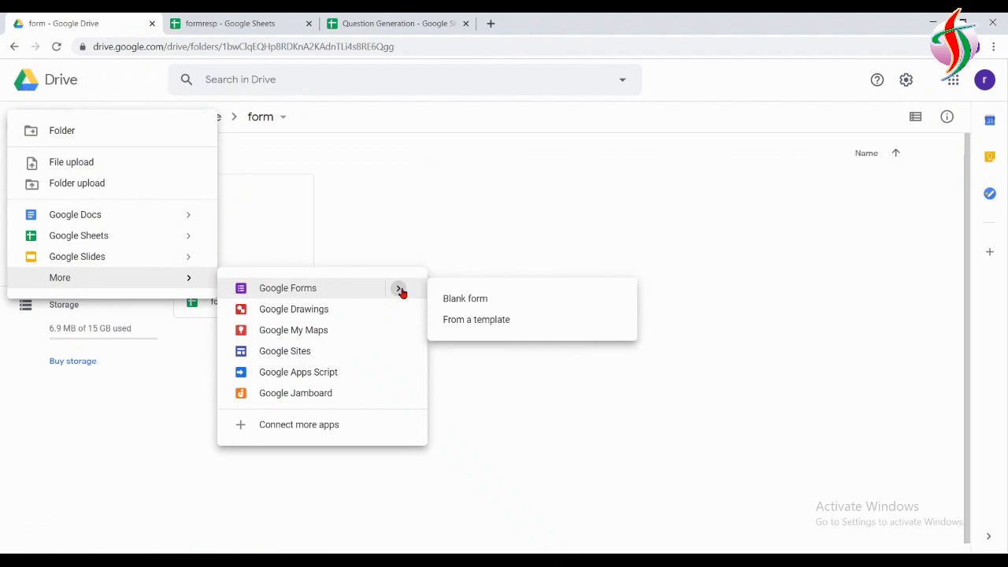
click(456, 303)
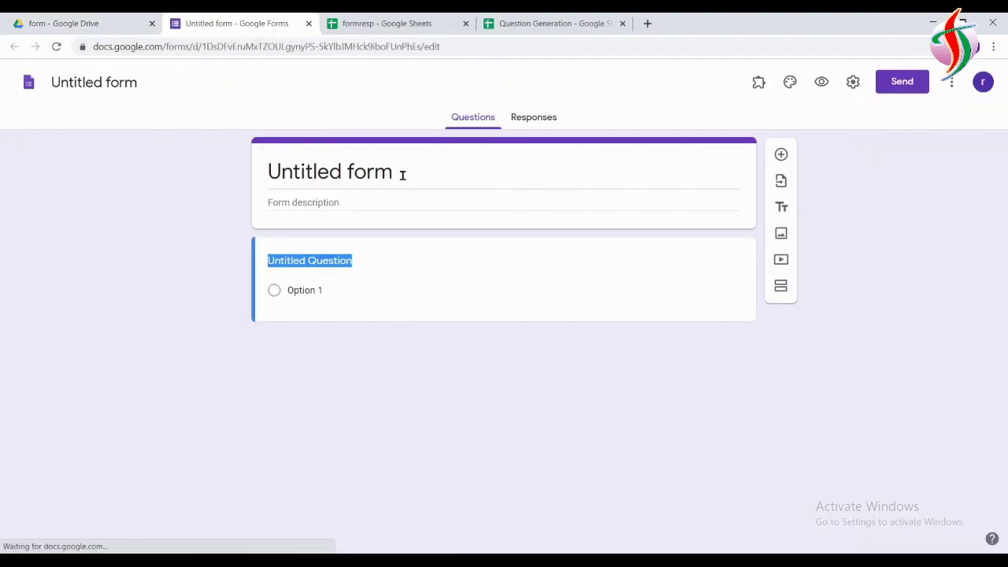
Title the form 'Random Question Test' with a capital T
click(401, 174)
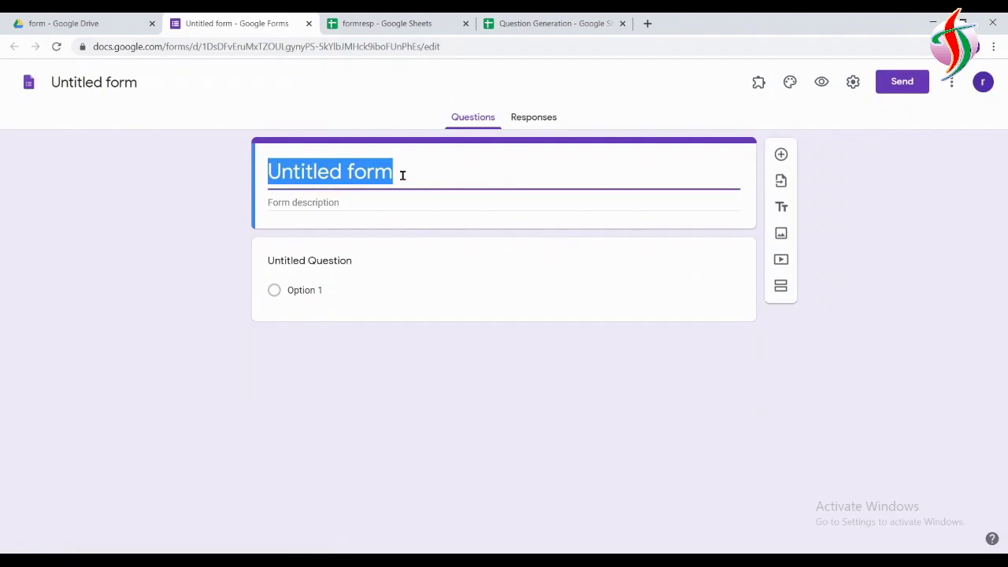
text(Random Qu)
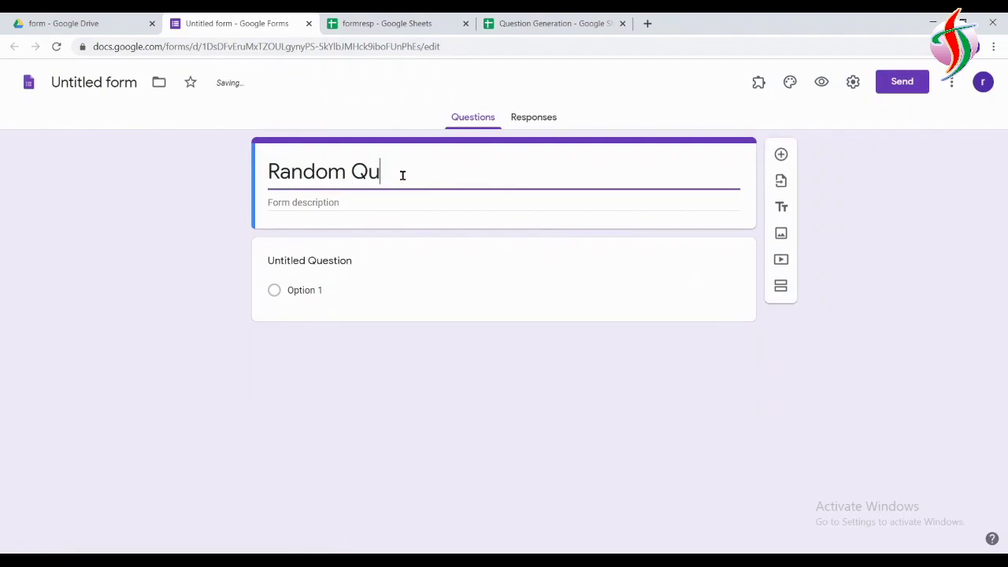
text(e)
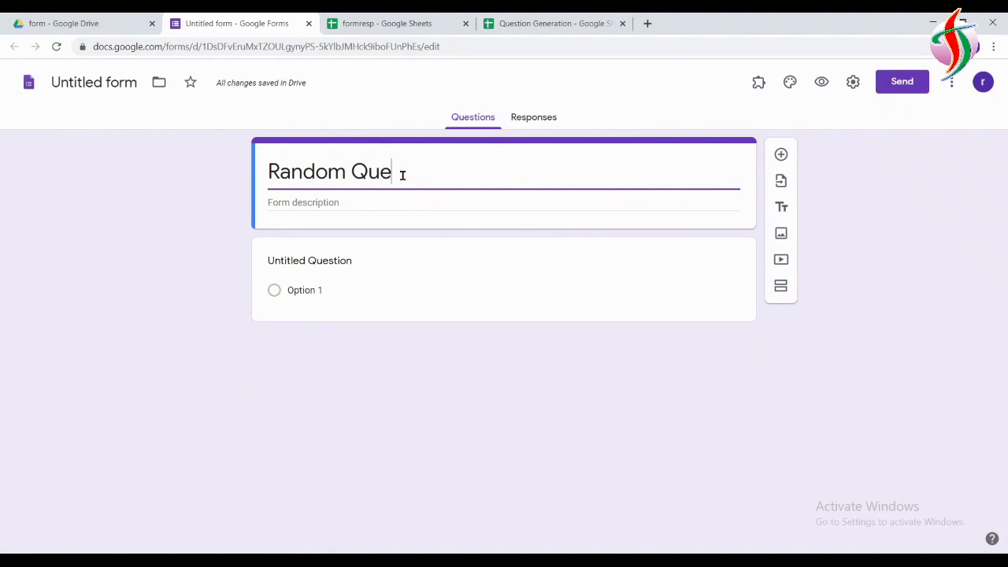
text(stion test)
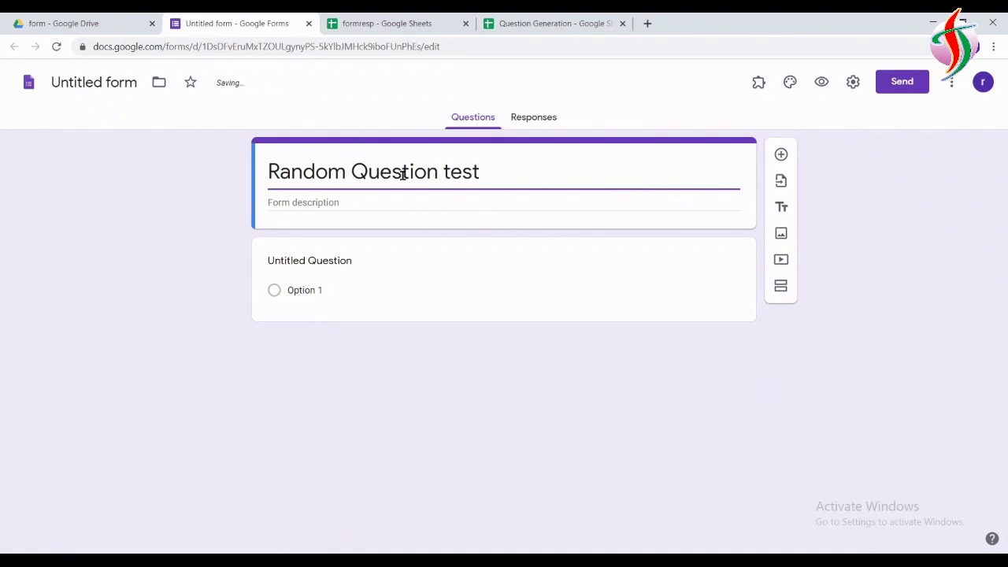
key(BackSpace)
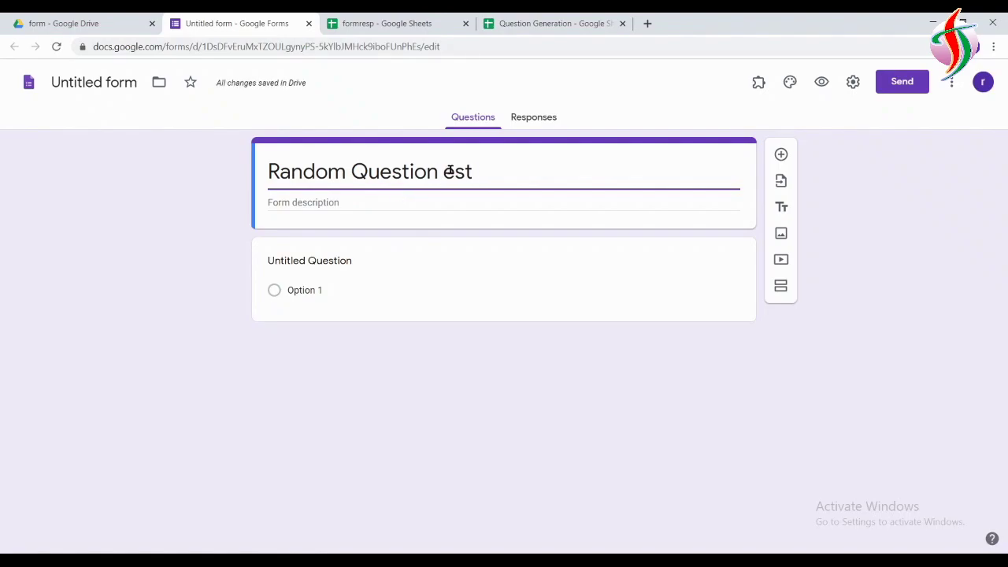
text(T)
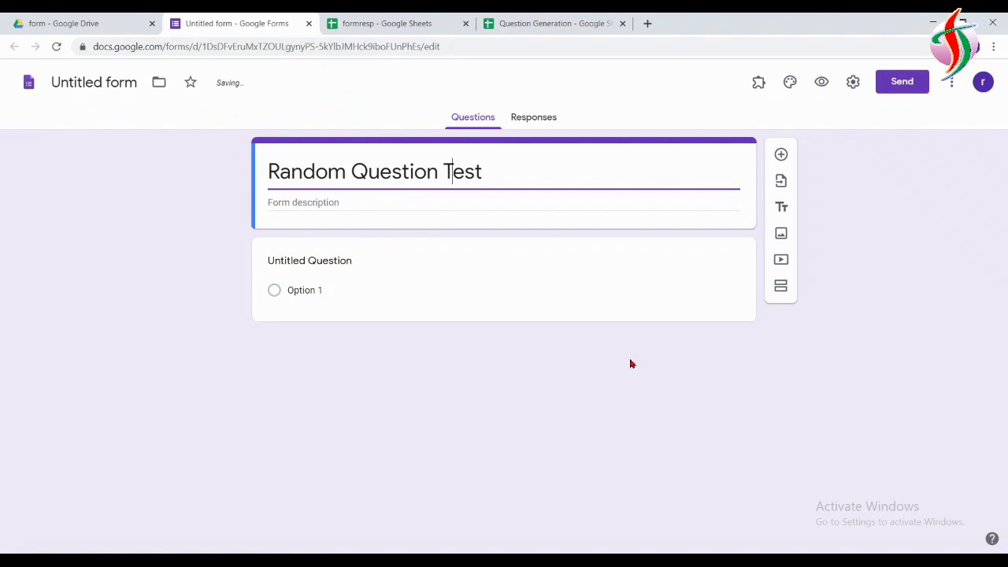
Name the first question 'Name' and turn on email address collection
click(387, 267)
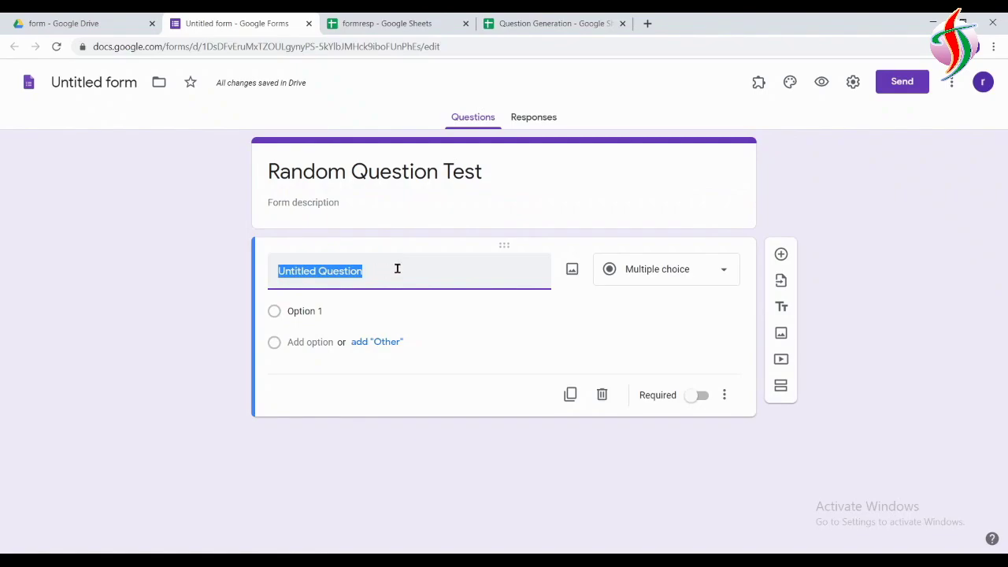
text(Name)
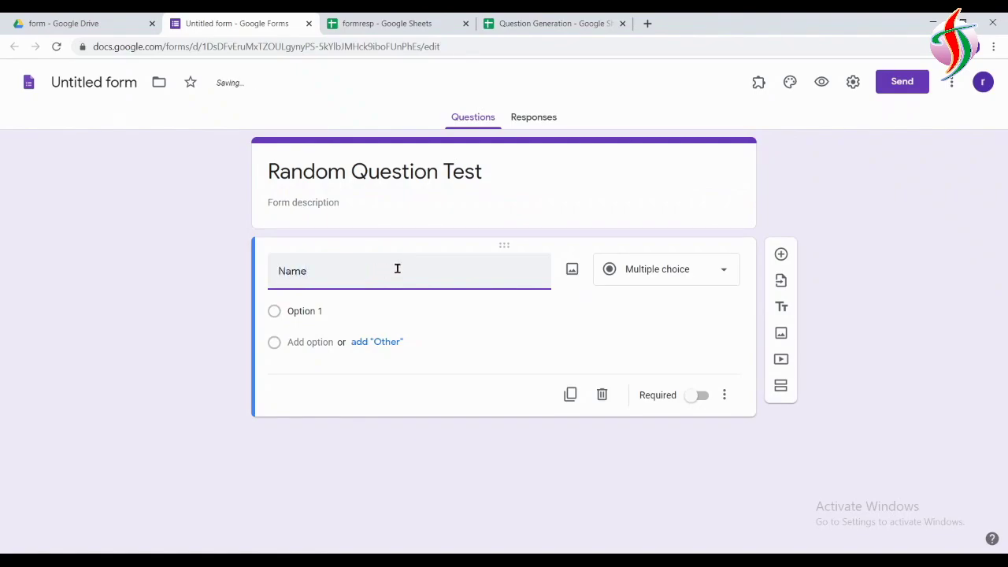
click(571, 372)
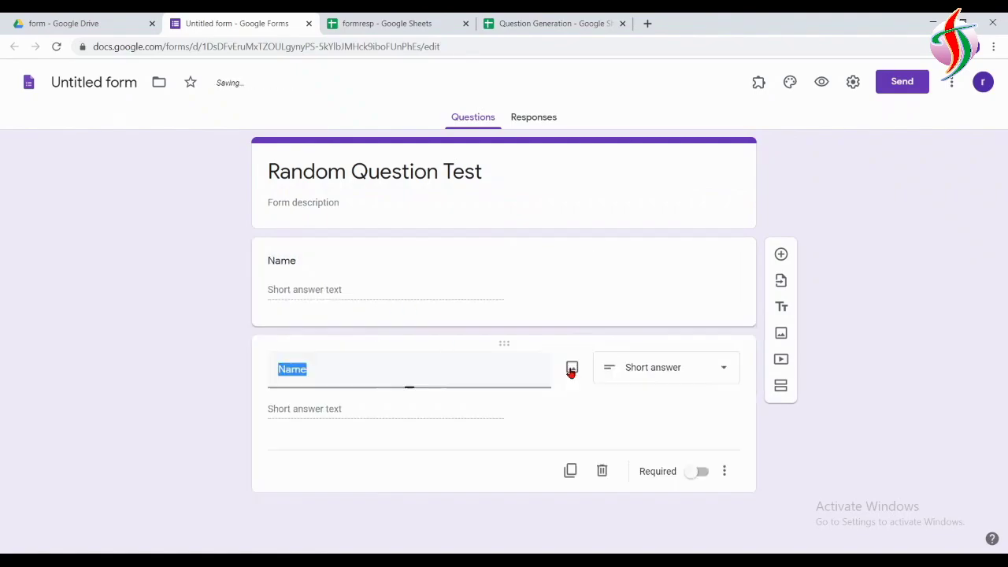
text(Email)
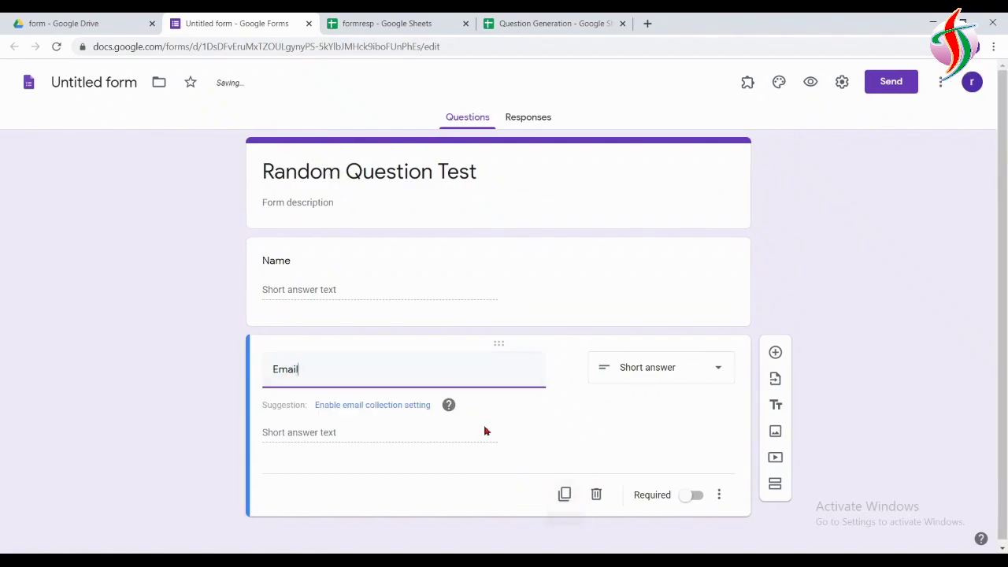
click(398, 406)
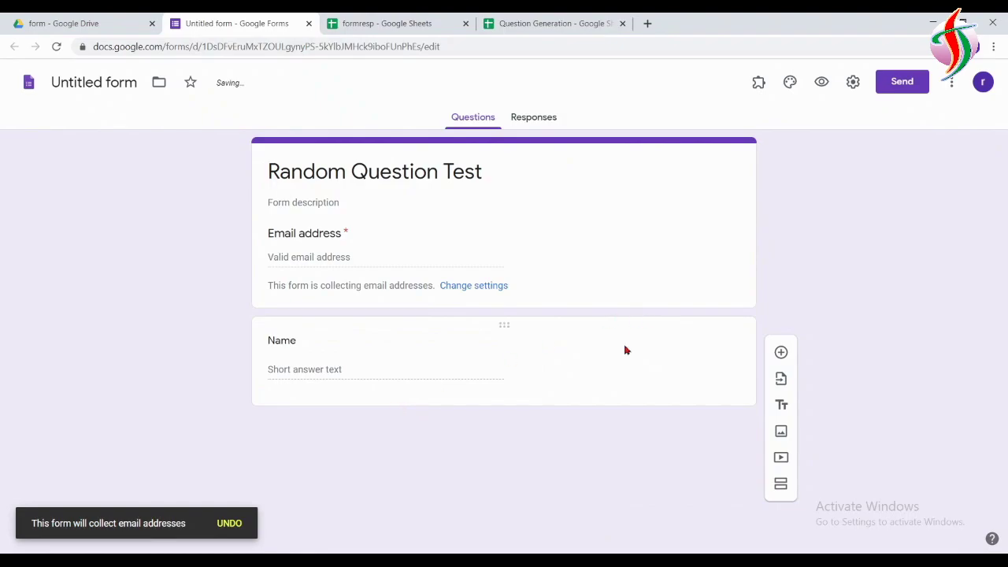
Delete the extra duplicate Name question card, leaving a single Name question
click(603, 379)
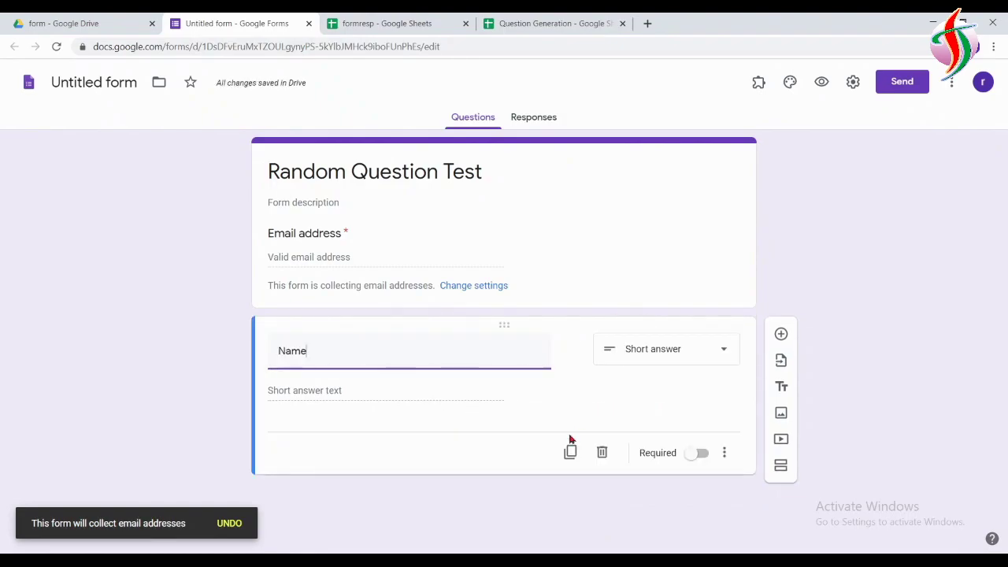
click(575, 458)
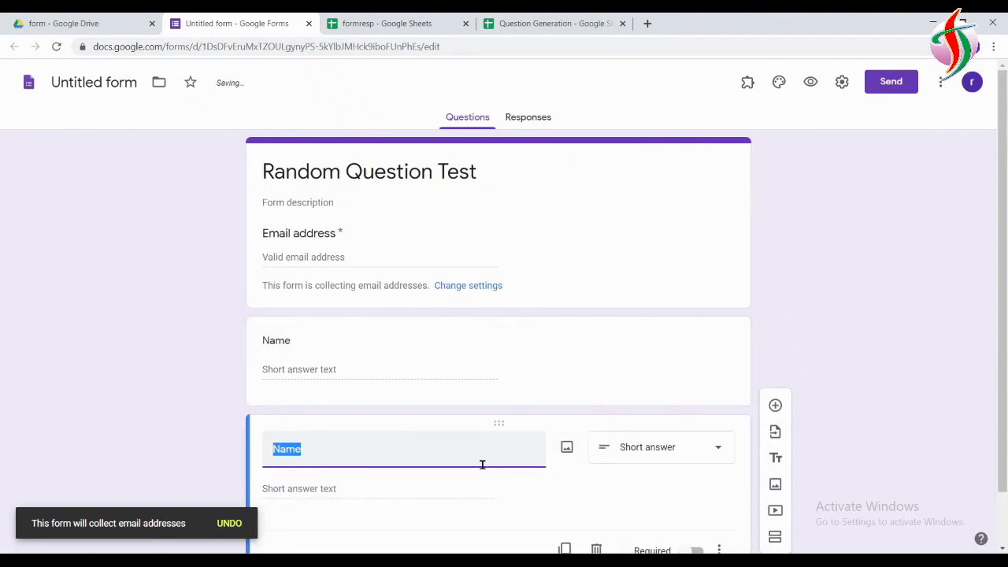
click(704, 358)
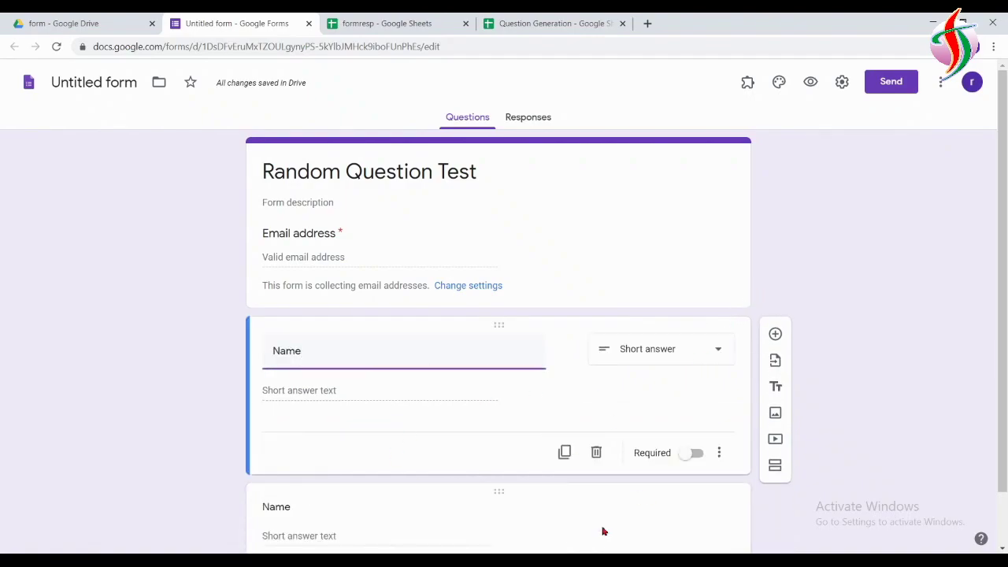
click(670, 524)
scroll(1003, 333, down, 1)
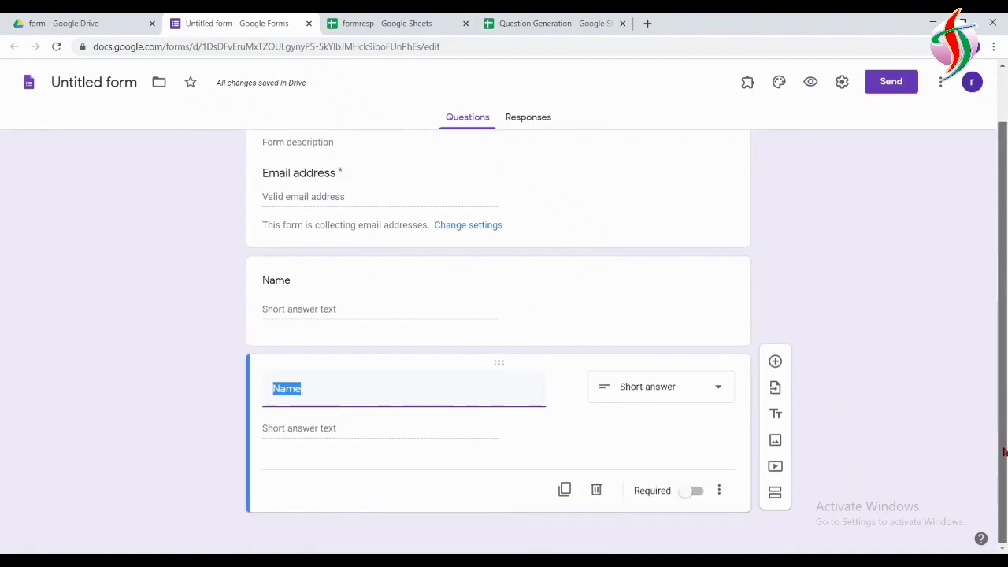
click(596, 490)
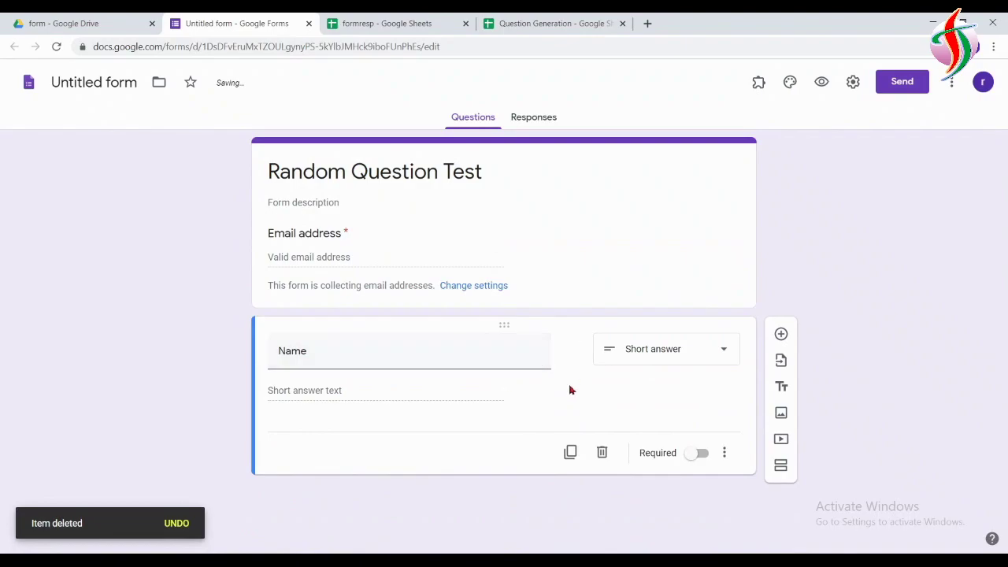
From the Responses tab, send responses to the existing spreadsheet formresp
click(542, 119)
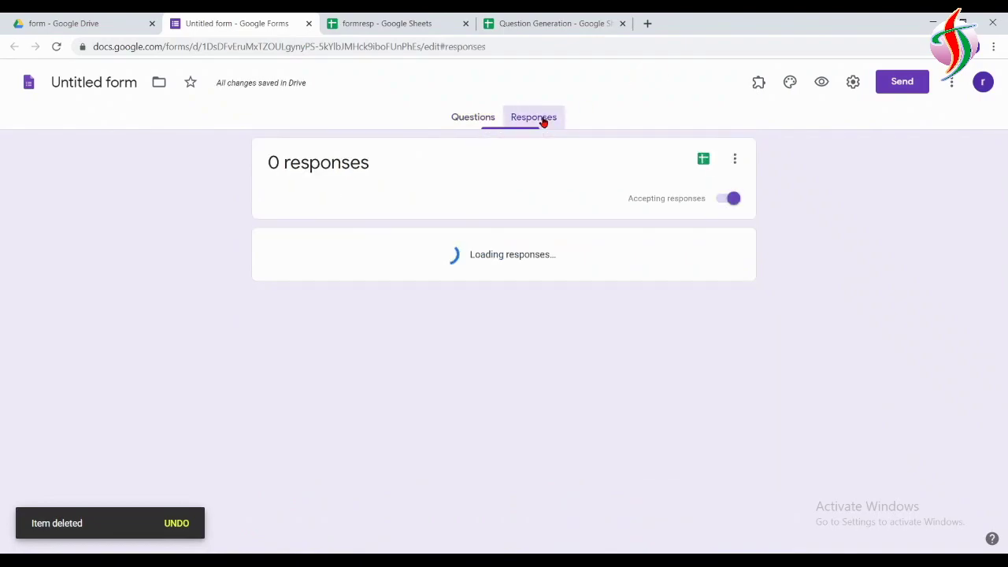
click(704, 159)
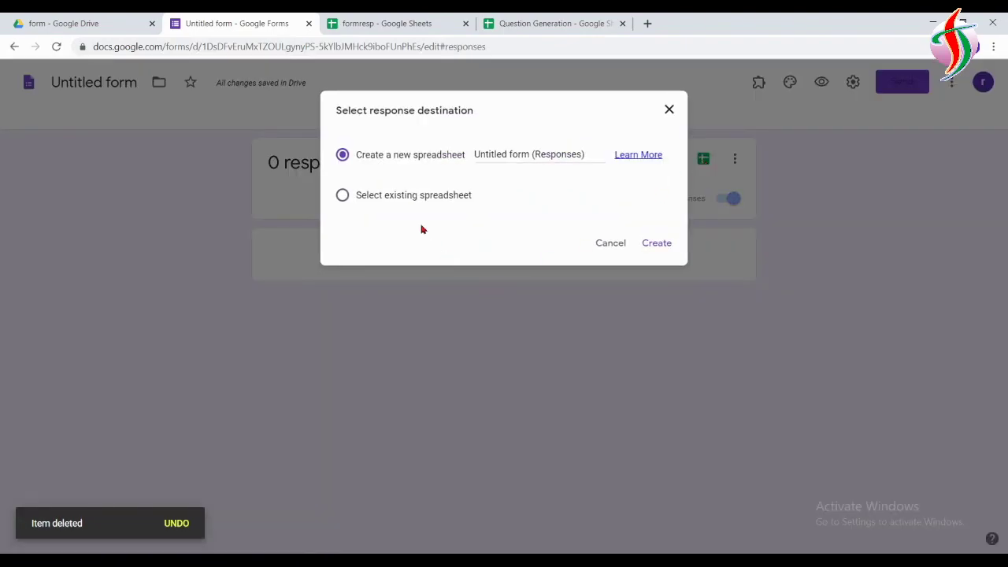
click(429, 196)
click(660, 244)
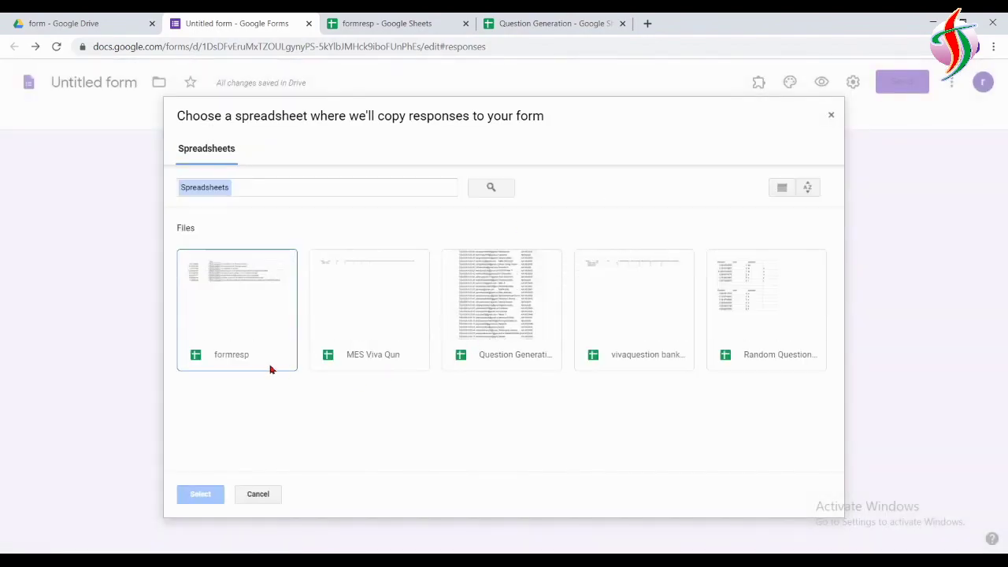
click(245, 330)
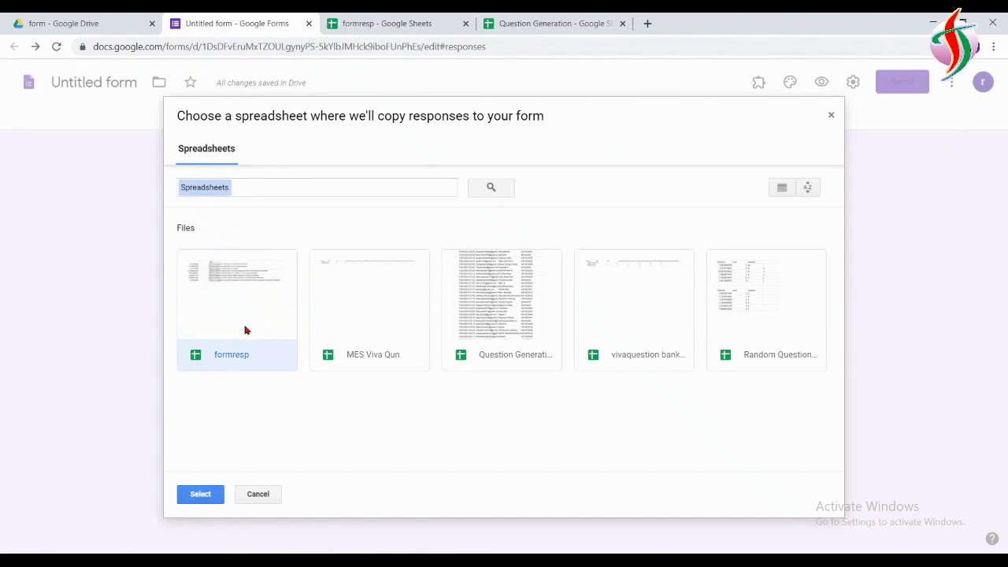
click(201, 494)
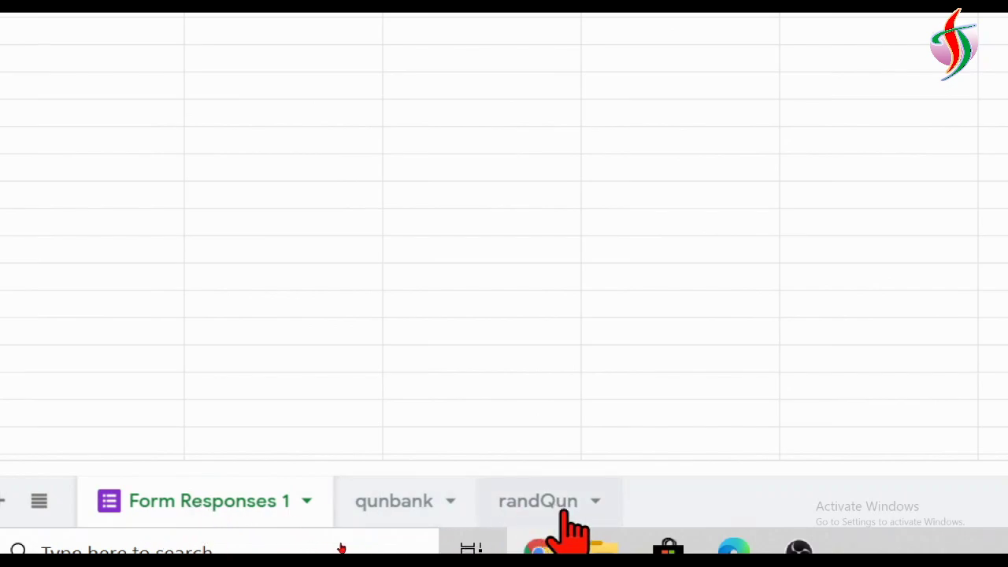
Rename the 'Form Responses 1' sheet tab to 'FormResponses1' by removing both spaces
click(381, 501)
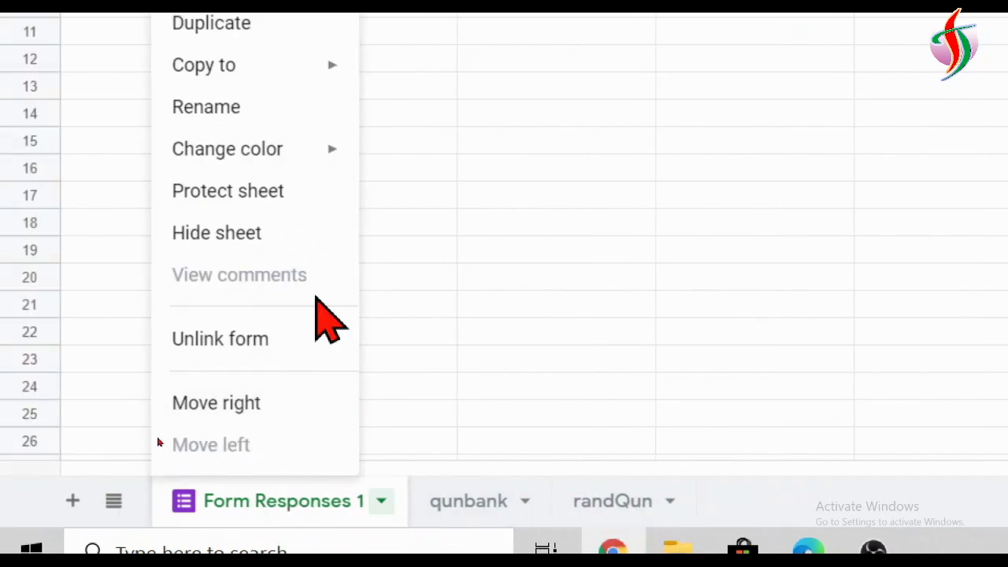
click(237, 110)
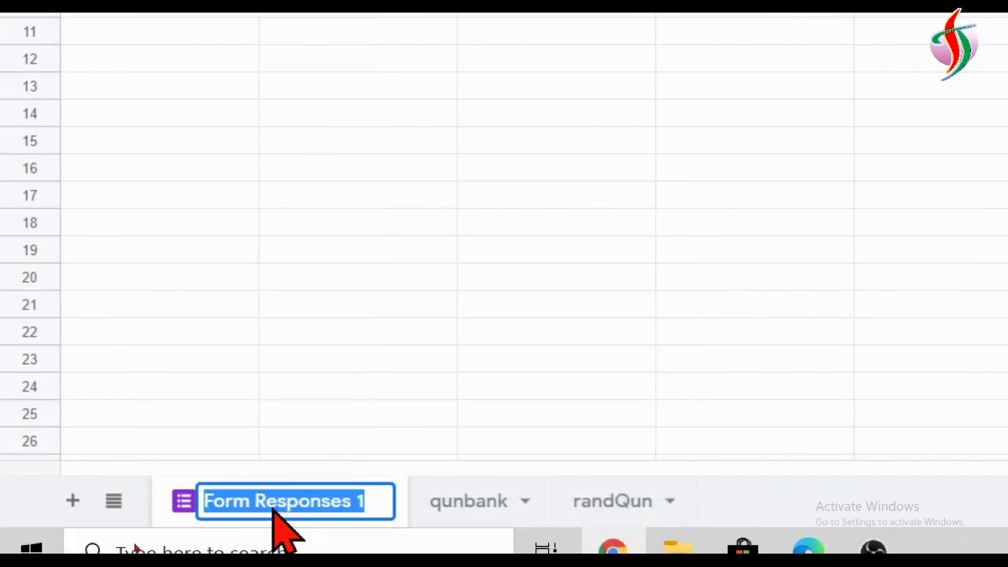
click(260, 504)
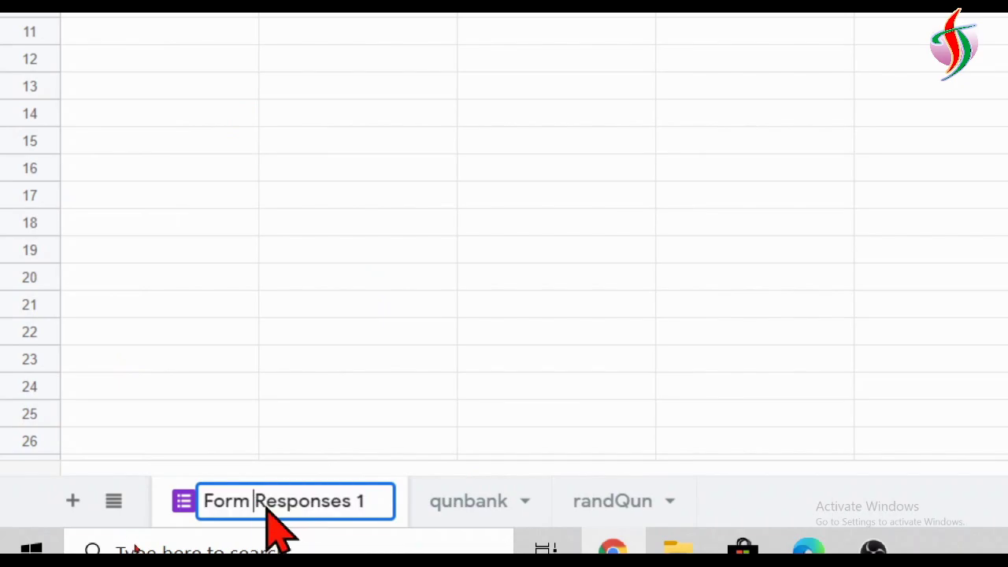
key(BackSpace)
click(352, 506)
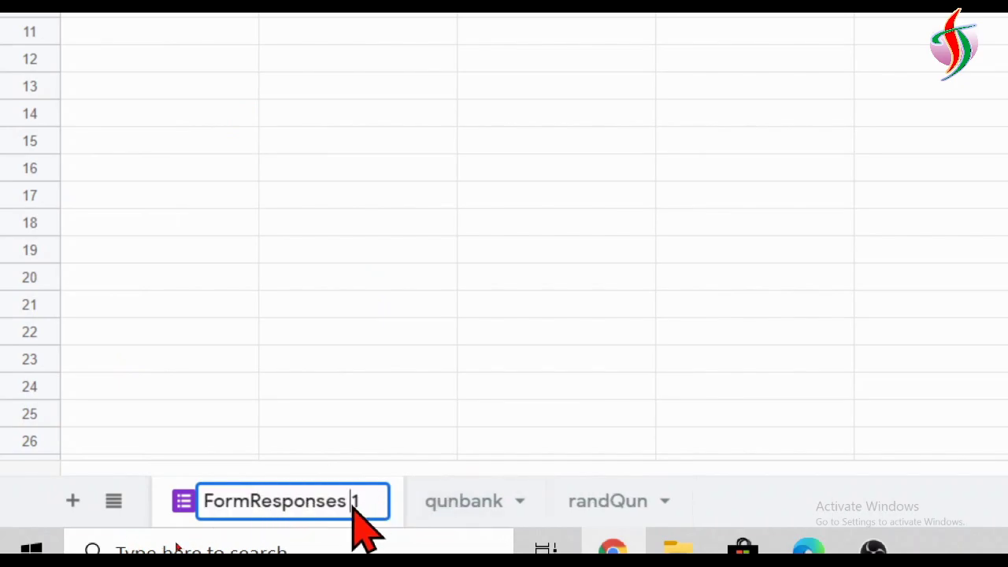
key(BackSpace)
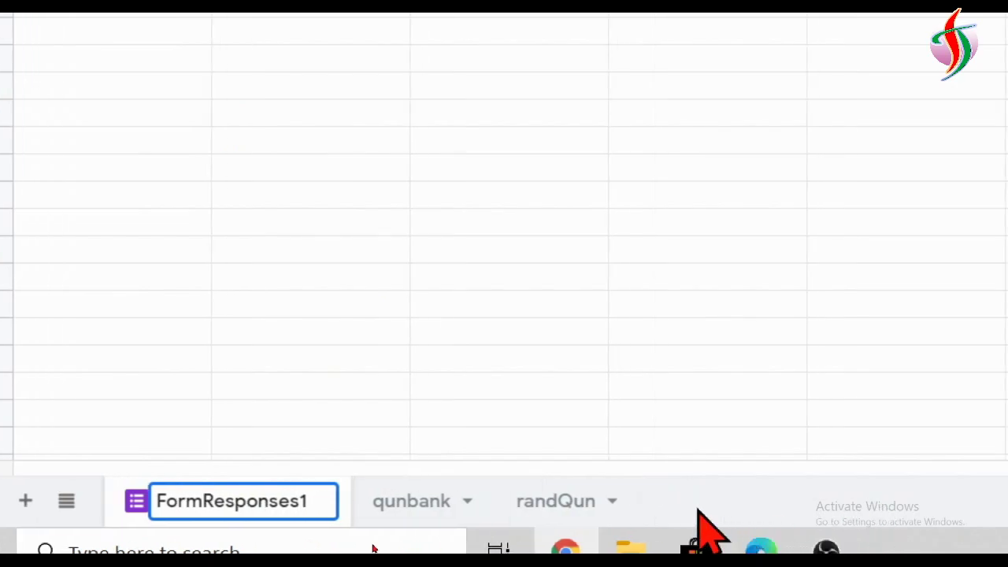
key(Return)
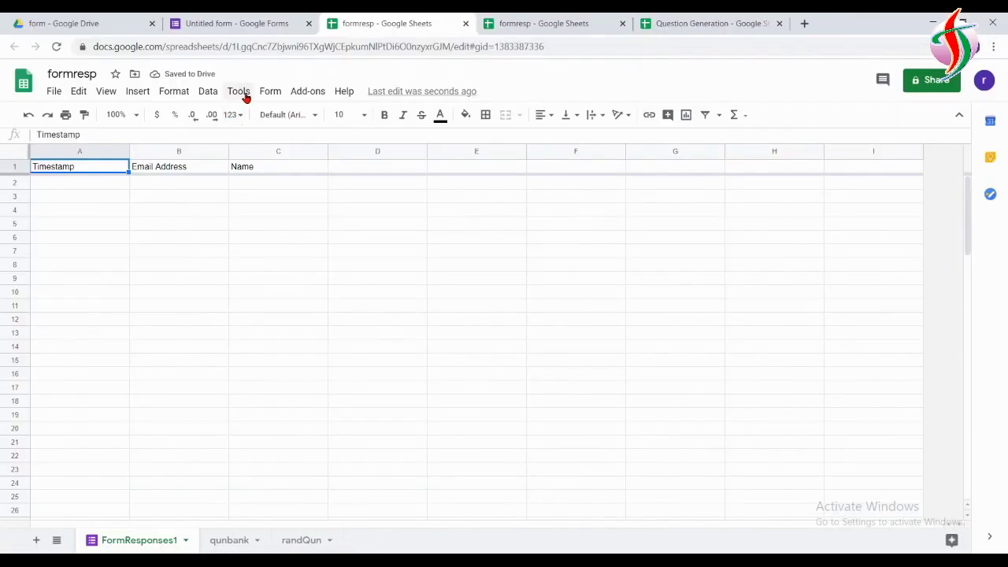
Choose Tools > Script editor to create a new Apps Script project for formresp
click(238, 91)
click(263, 146)
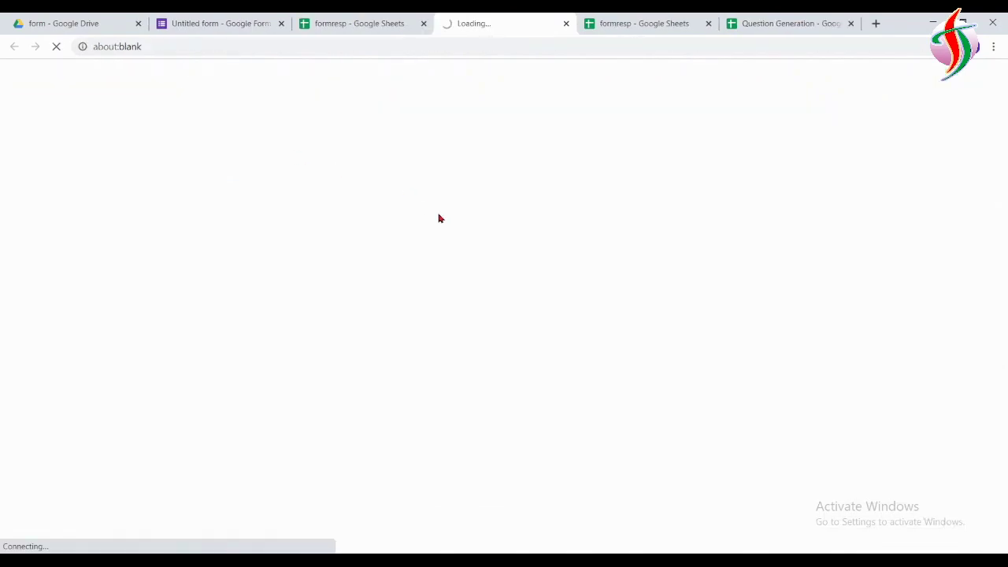